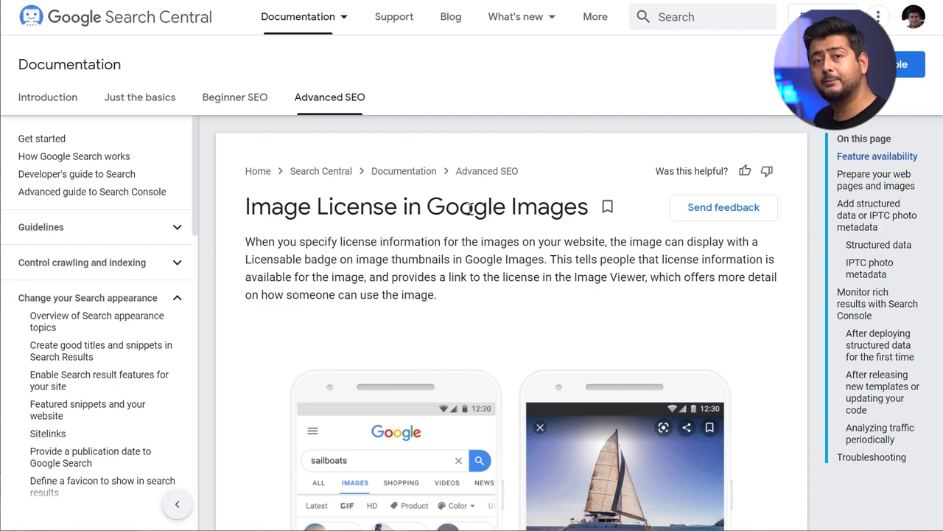
Review the Image License in Google Images documentation and its example thumbnails with the Licensable badge
scroll(572, 198, down, 2)
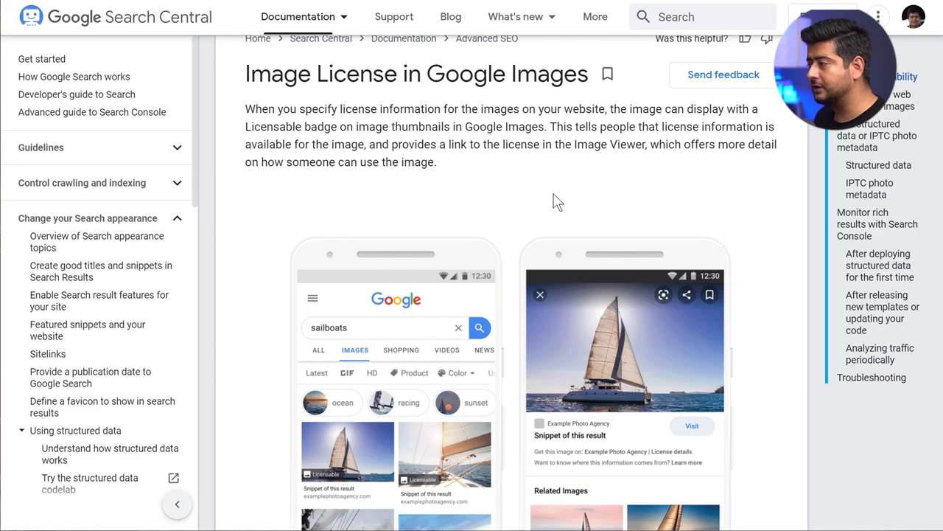
scroll(645, 159, down, 2)
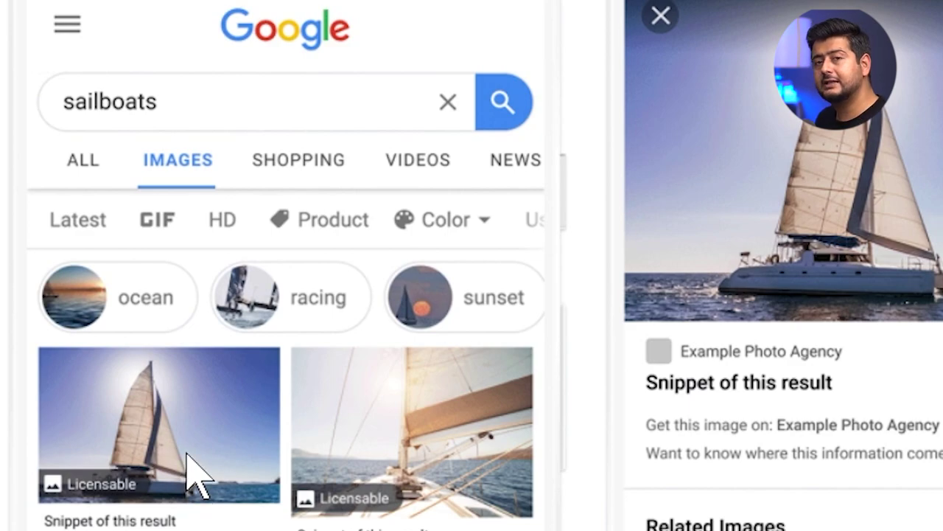
scroll(411, 375, down, 5)
scroll(337, 291, up, 4)
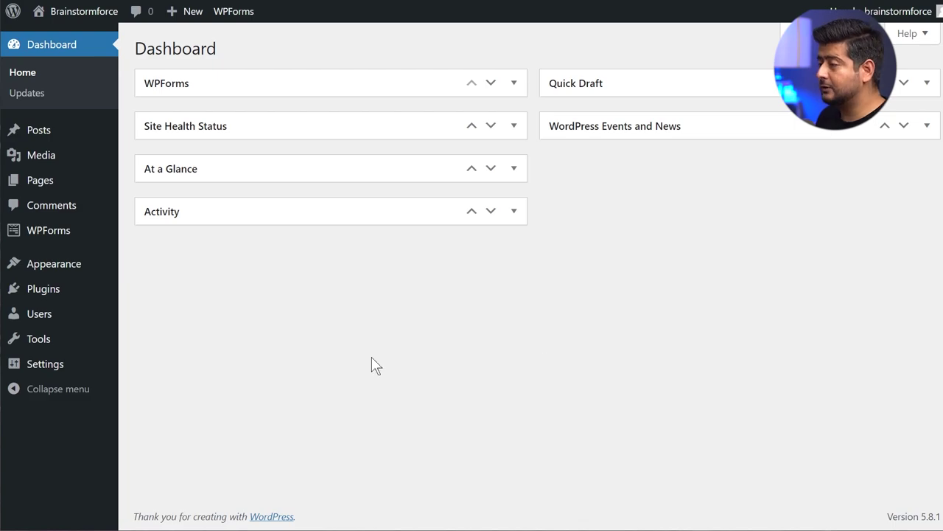
Switch to the WordPress dashboard and create a new Image License schema in Schema Pro, enabled on All Singulars
mouse_move(59, 362)
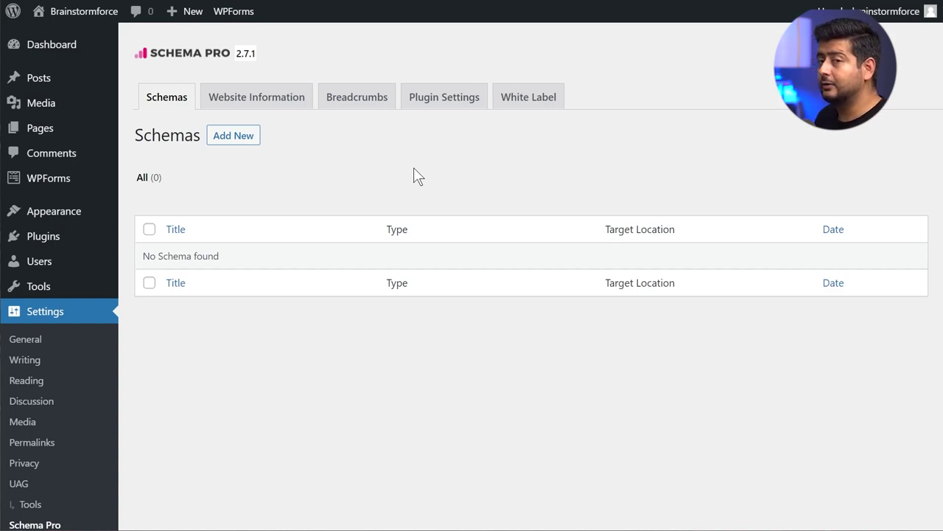
click(241, 140)
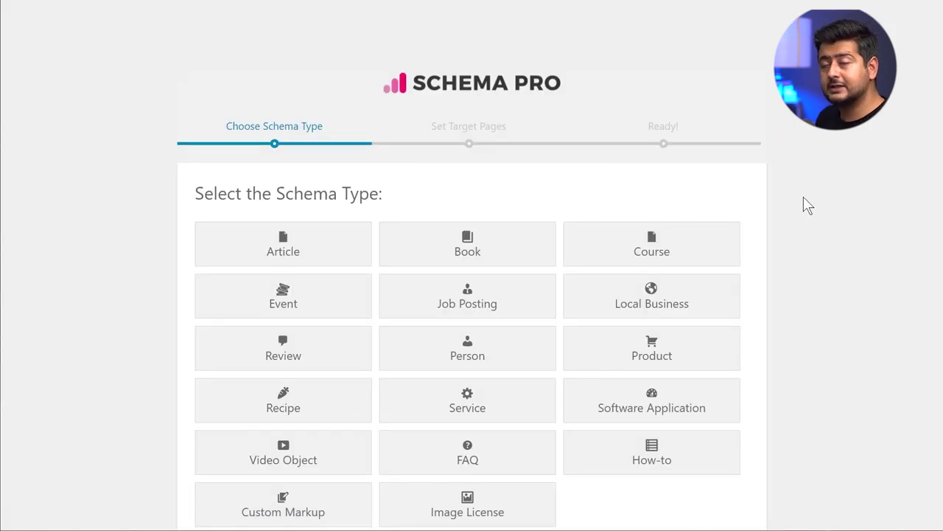
scroll(474, 385, down, 2)
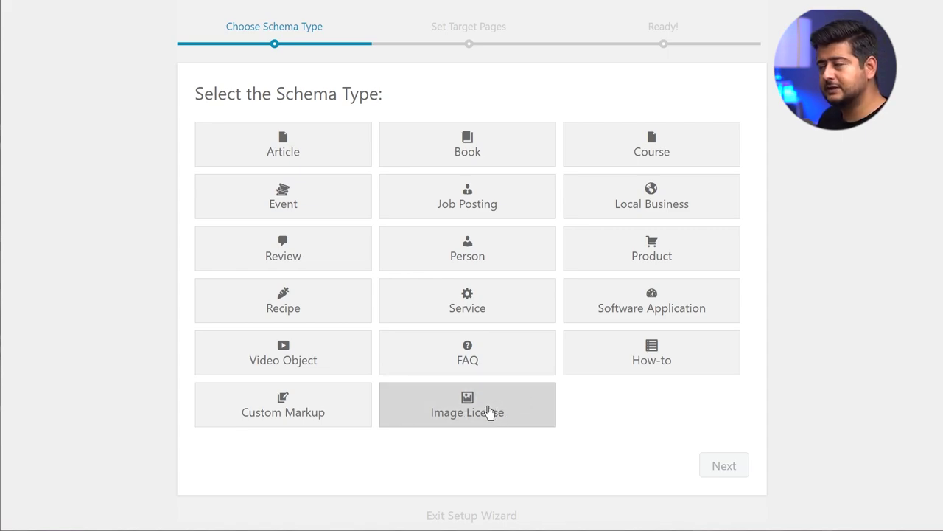
click(489, 412)
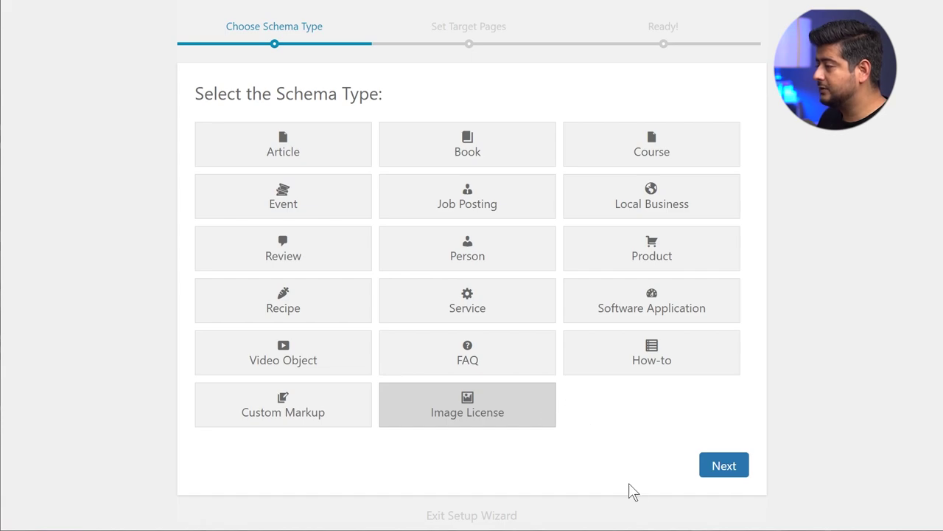
click(723, 471)
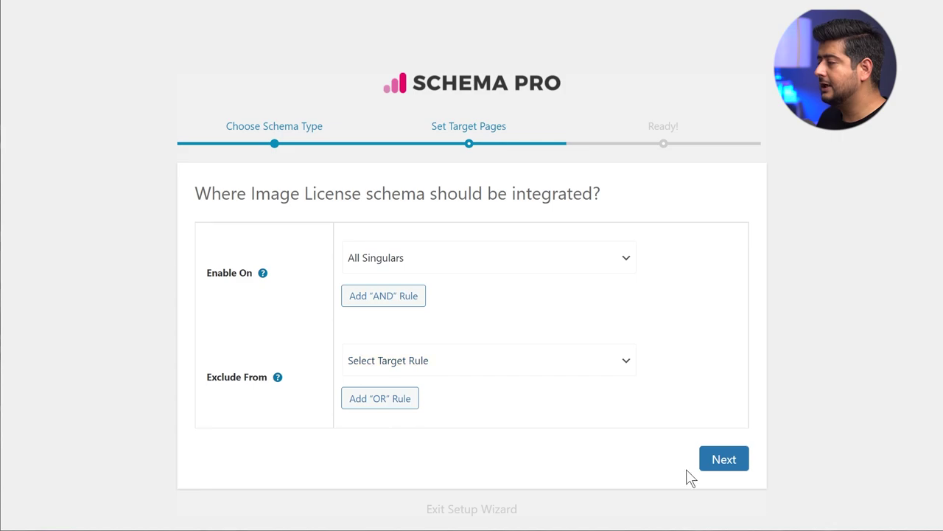
click(720, 464)
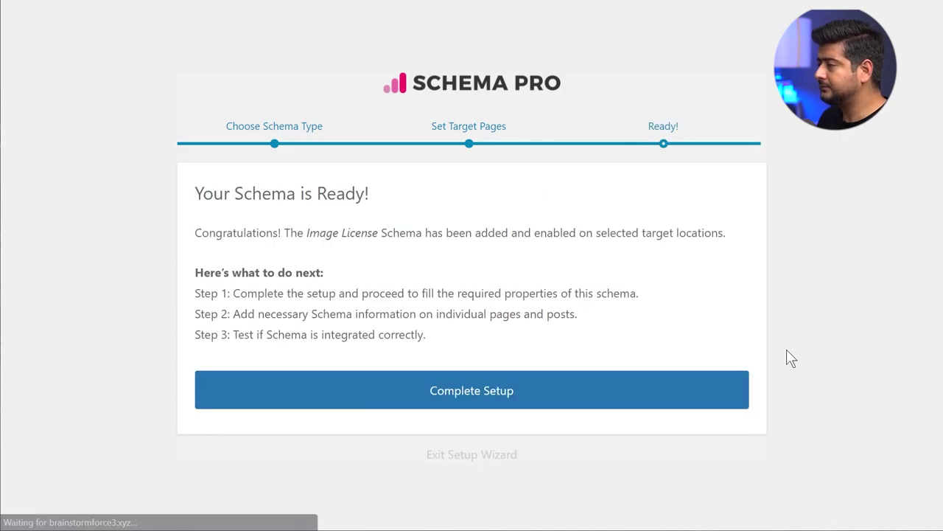
click(451, 396)
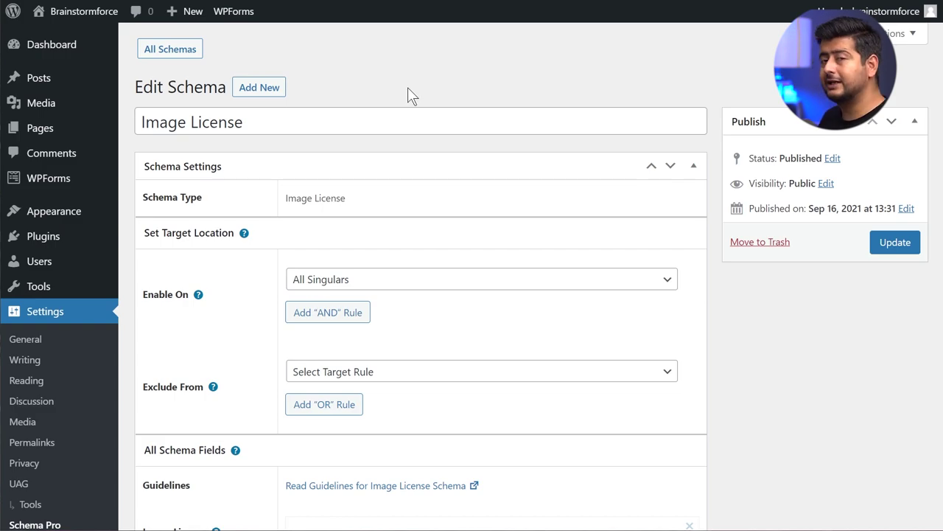
scroll(501, 107, down, 2)
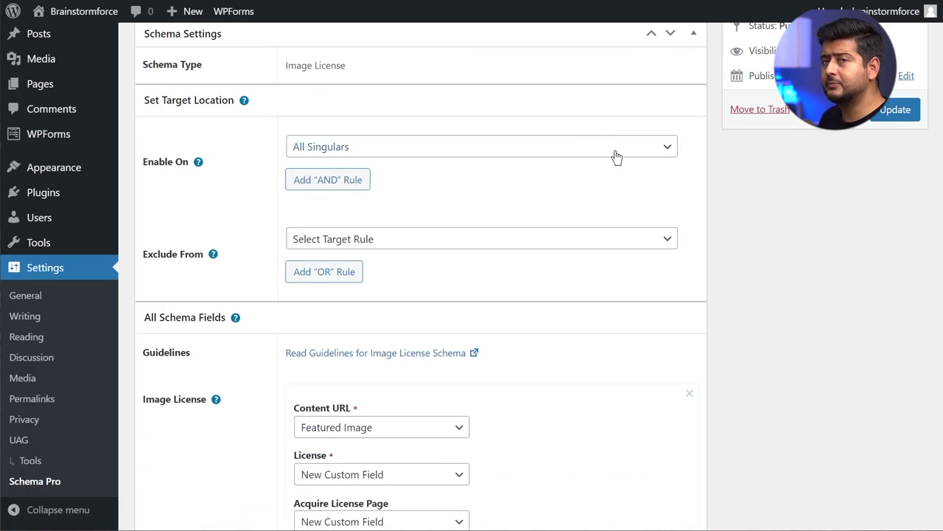
scroll(663, 160, down, 2)
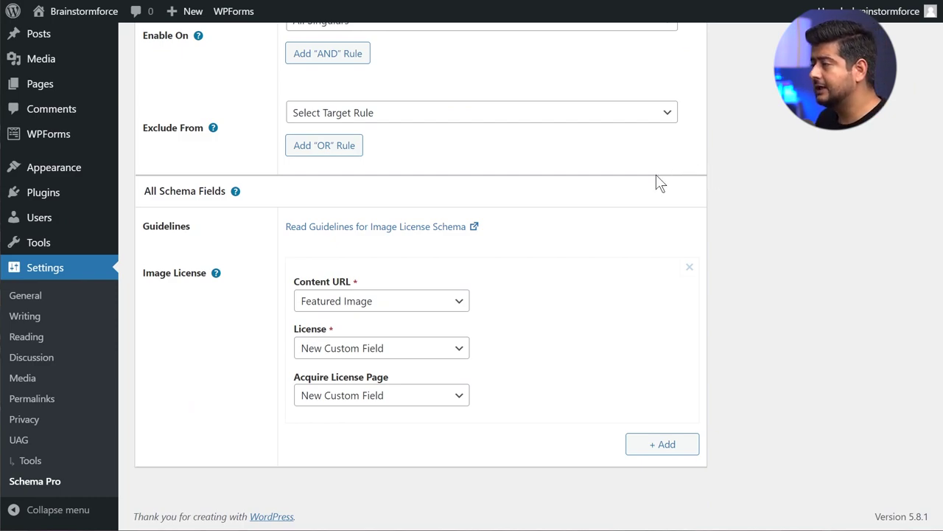
scroll(443, 243, up, 4)
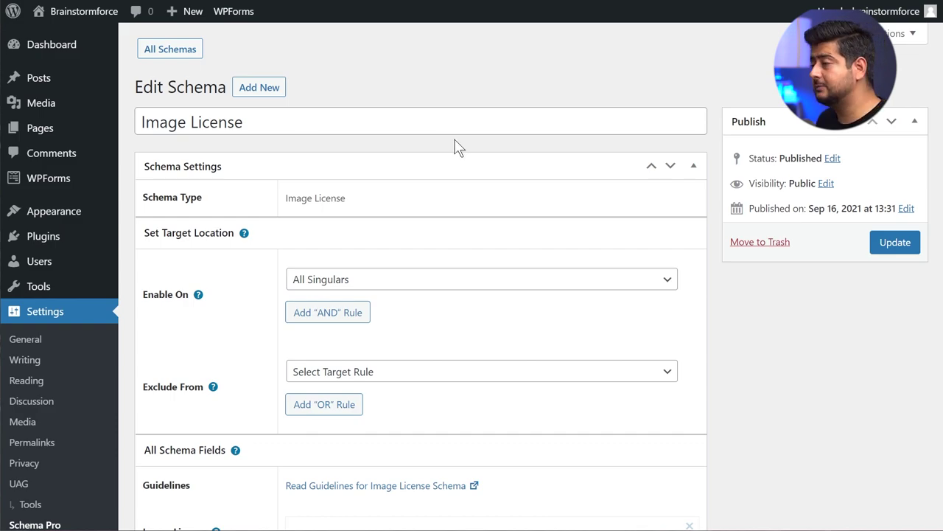
scroll(457, 140, down, 2)
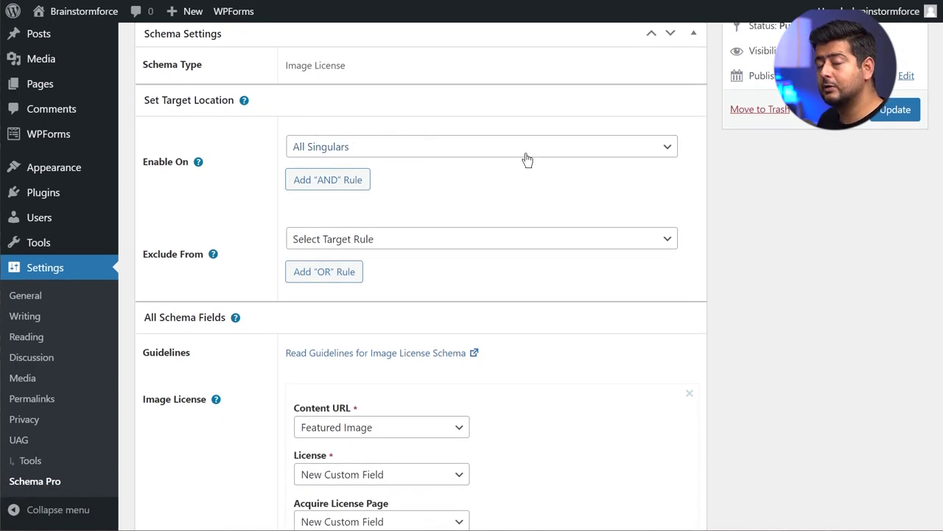
scroll(528, 159, down, 2)
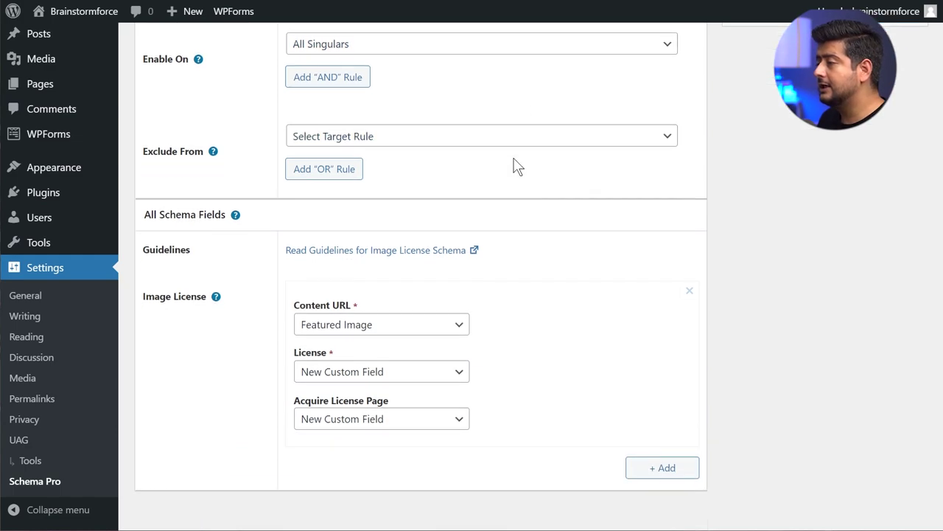
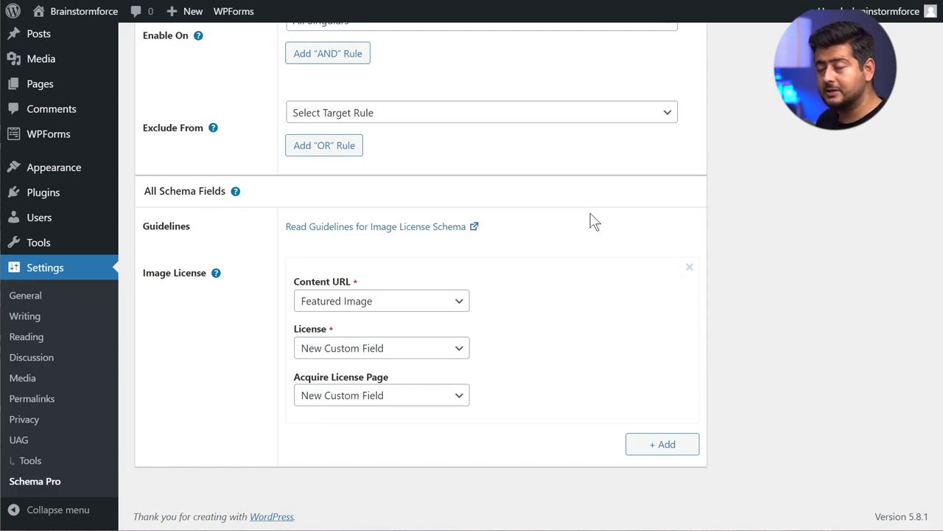
click(437, 354)
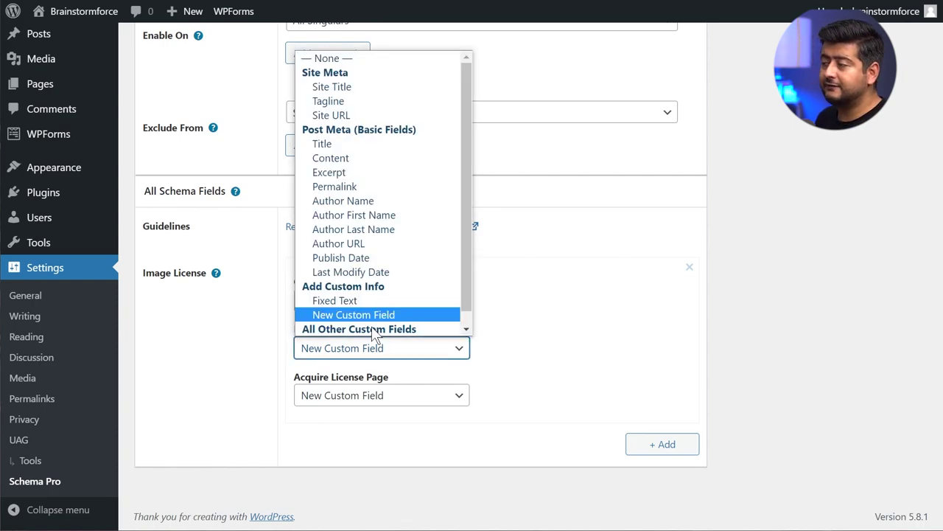
click(363, 301)
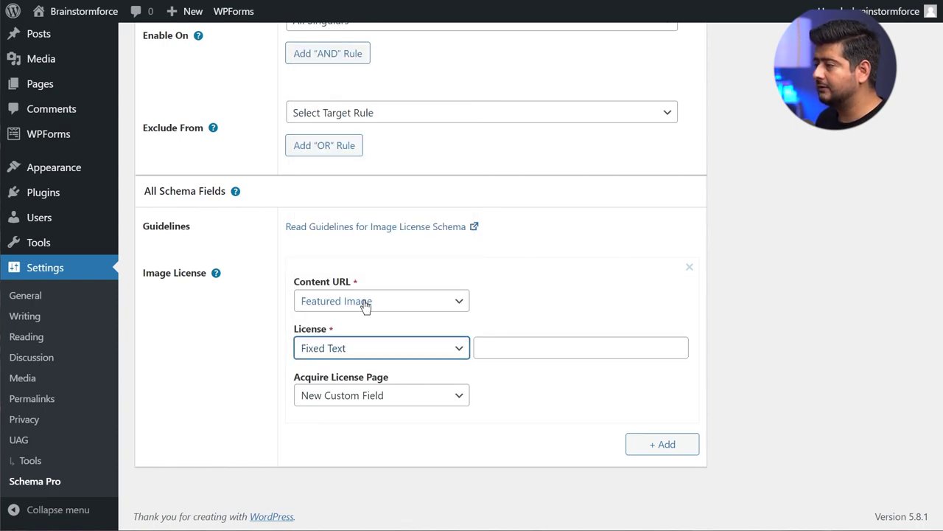
click(519, 352)
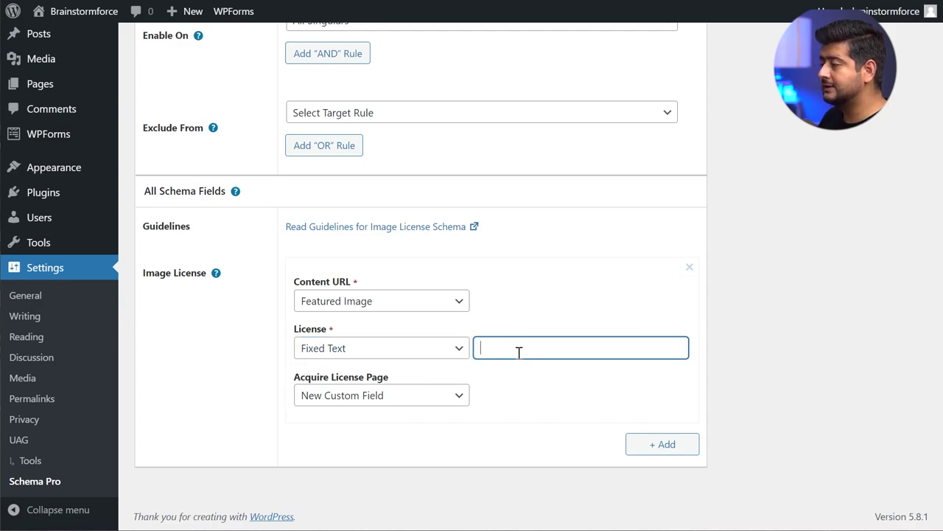
key(ctrl+v)
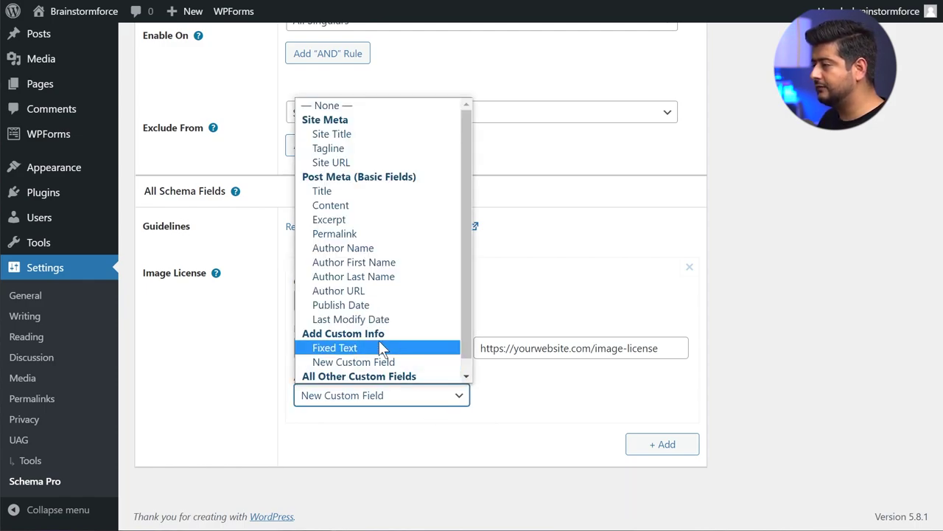
click(371, 348)
click(578, 399)
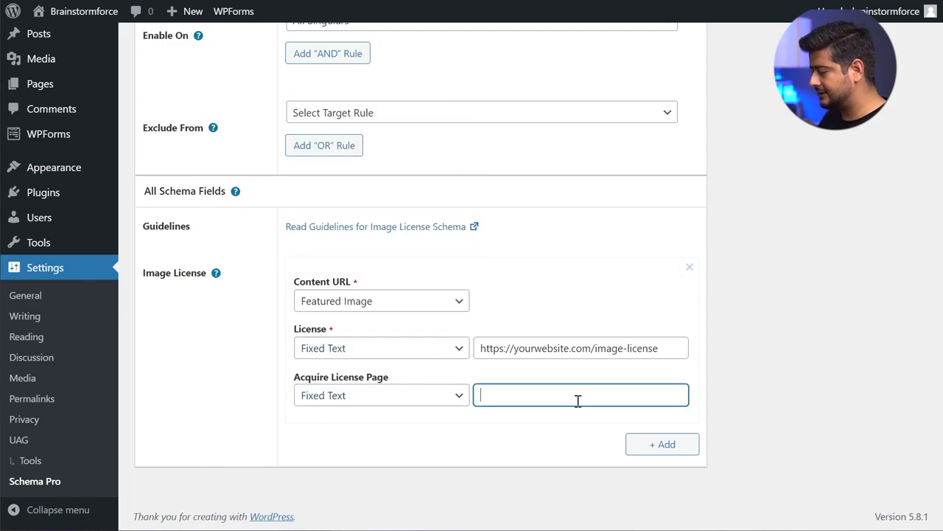
key(ctrl+v)
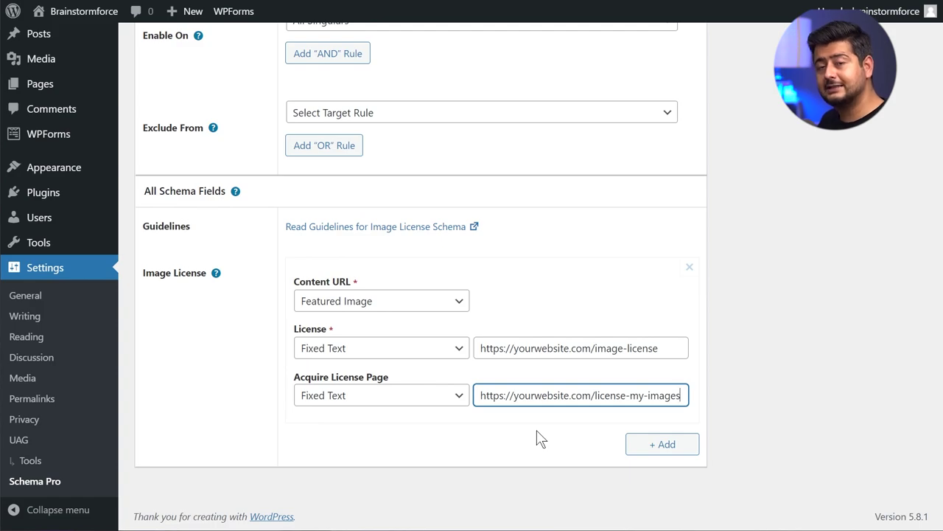
scroll(760, 262, up, 5)
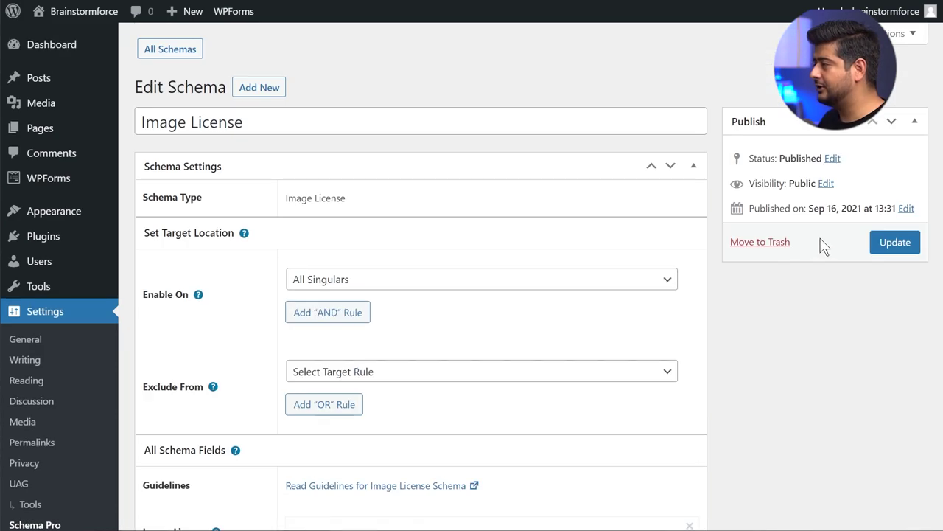
click(896, 248)
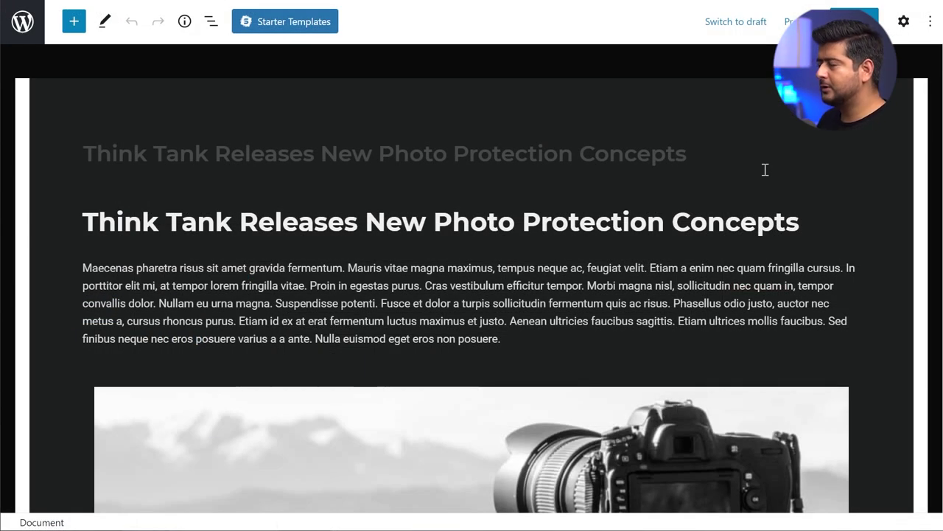
Examine the images placed throughout the post "Think Tank Releases New Photo Protection Concepts" in the block editor
click(798, 151)
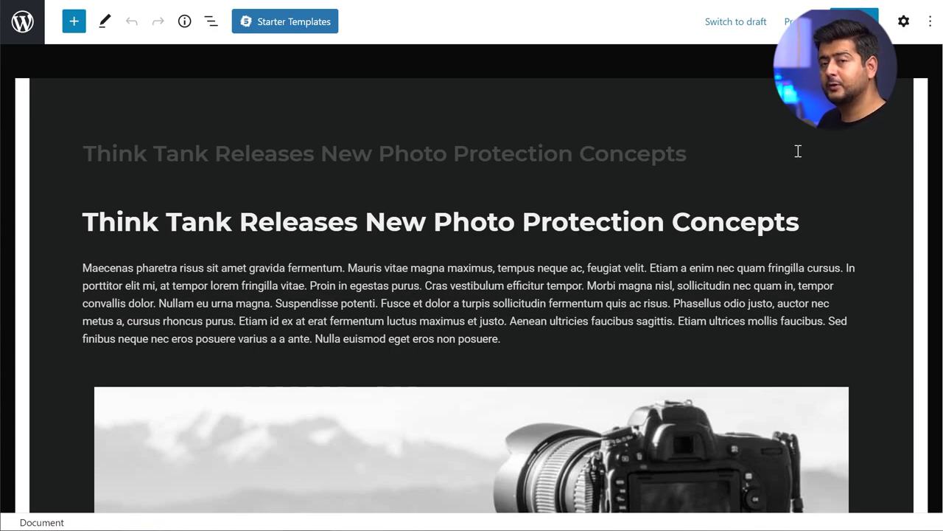
scroll(797, 145, down, 4)
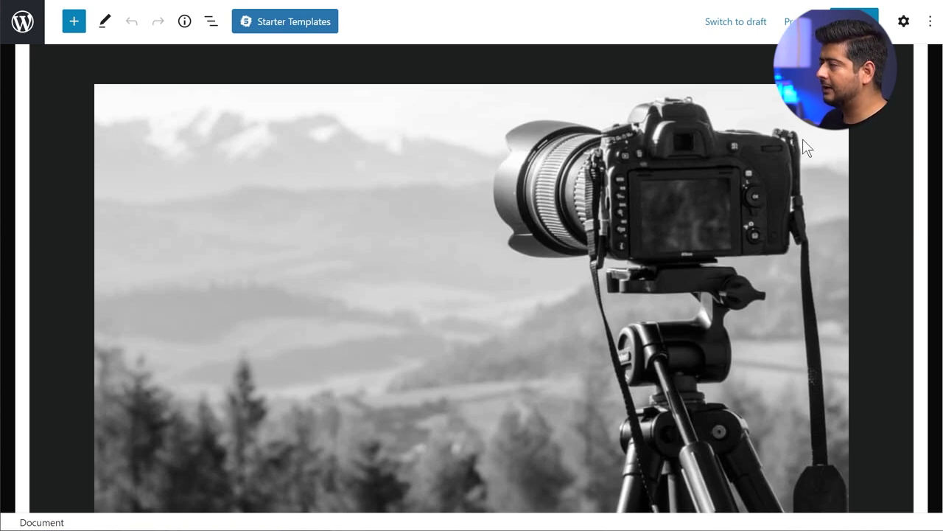
scroll(796, 138, down, 4)
scroll(802, 140, up, 2)
scroll(803, 144, up, 2)
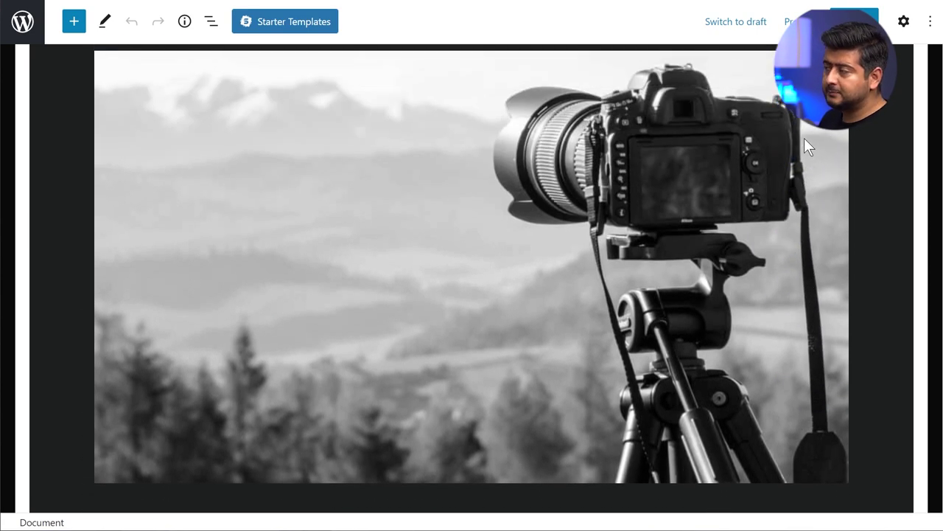
scroll(803, 144, down, 4)
scroll(801, 140, down, 4)
scroll(795, 136, up, 5)
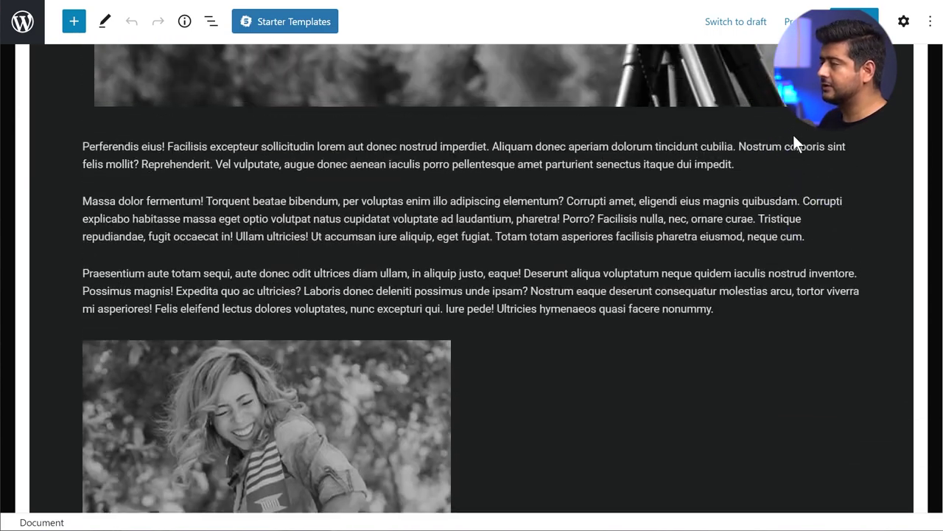
scroll(621, 238, up, 3)
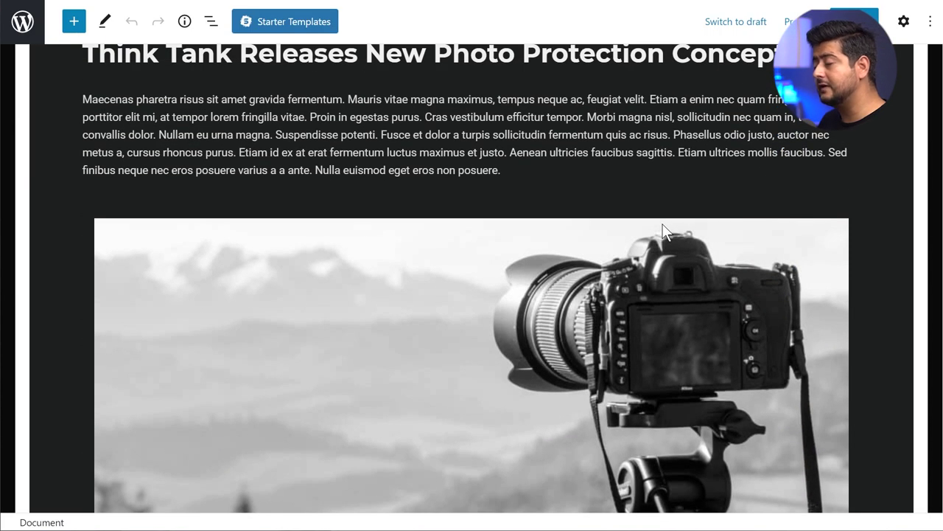
scroll(663, 221, down, 6)
scroll(634, 214, up, 1)
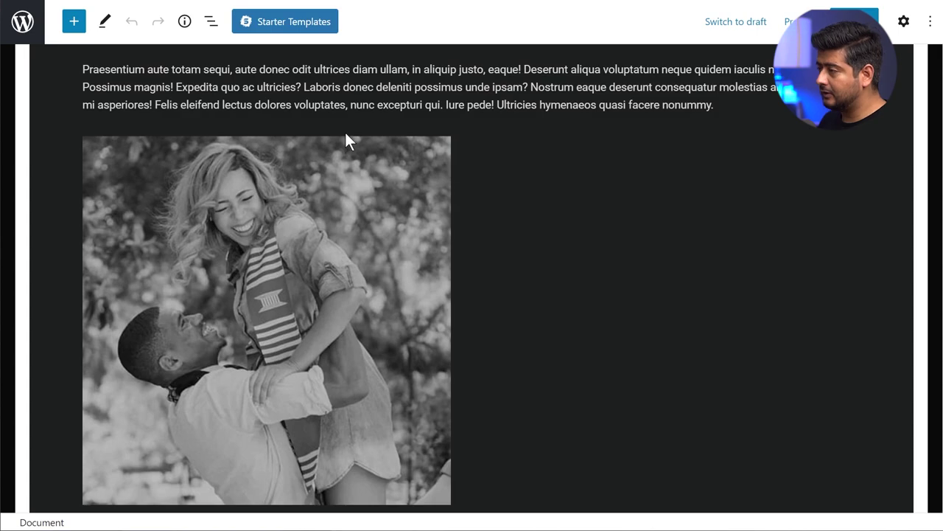
scroll(589, 196, down, 5)
scroll(530, 195, down, 5)
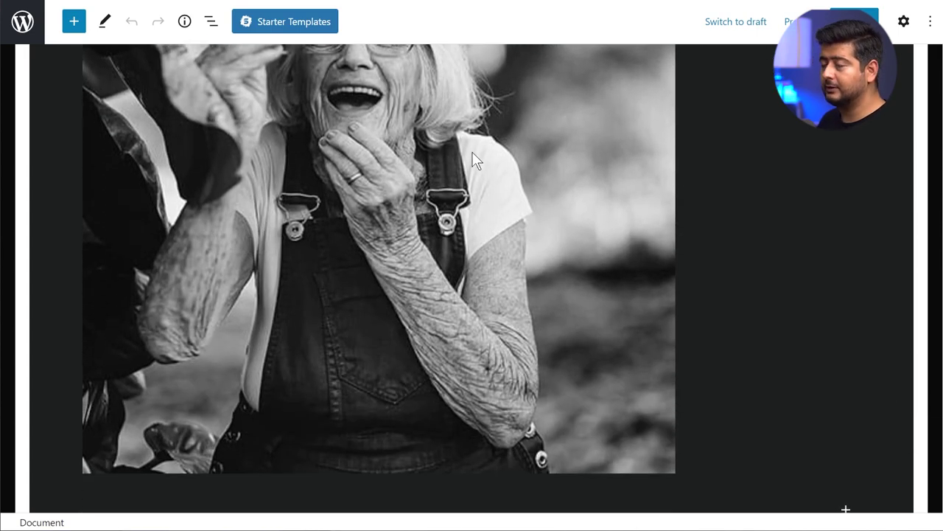
scroll(472, 155, up, 2)
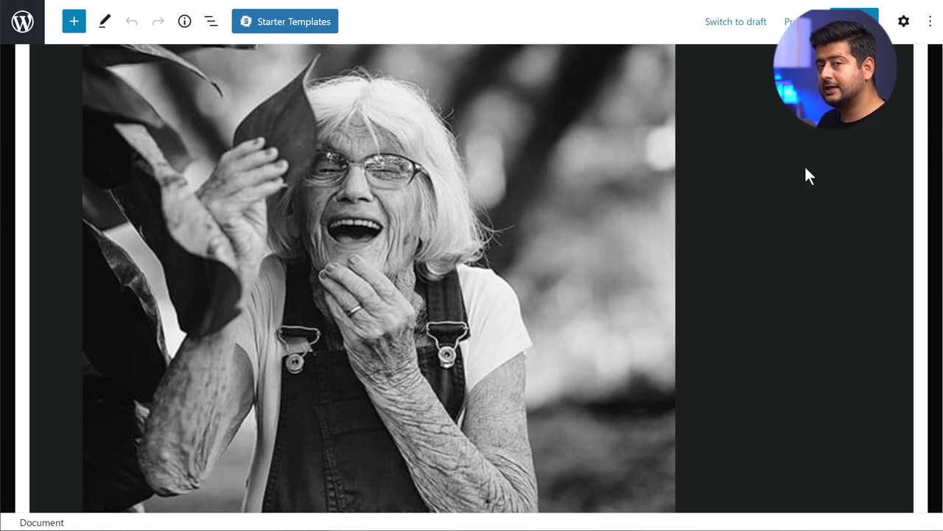
scroll(802, 184, down, 8)
scroll(795, 201, up, 3)
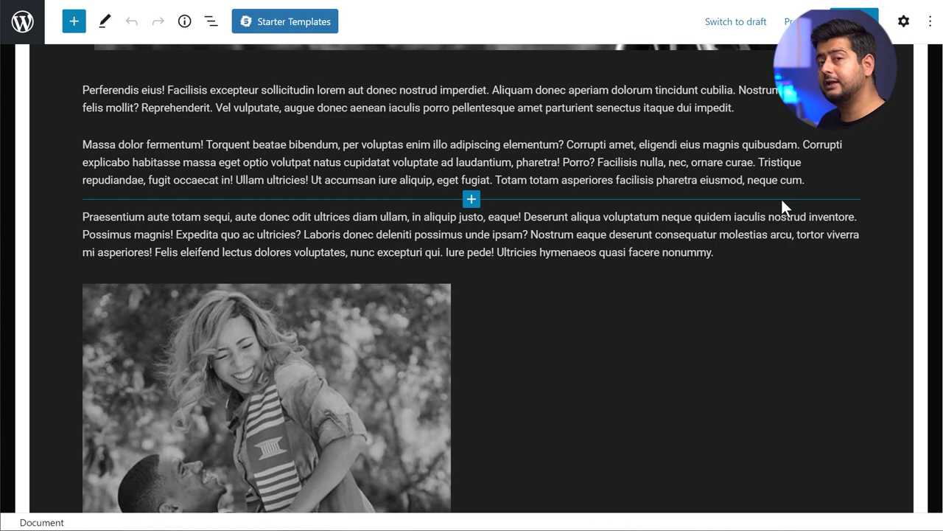
scroll(775, 206, down, 5)
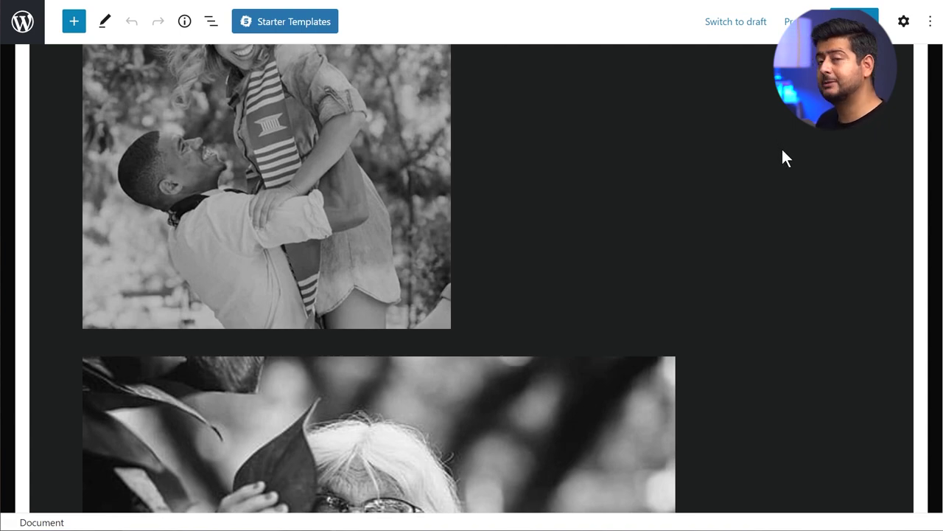
scroll(806, 167, down, 10)
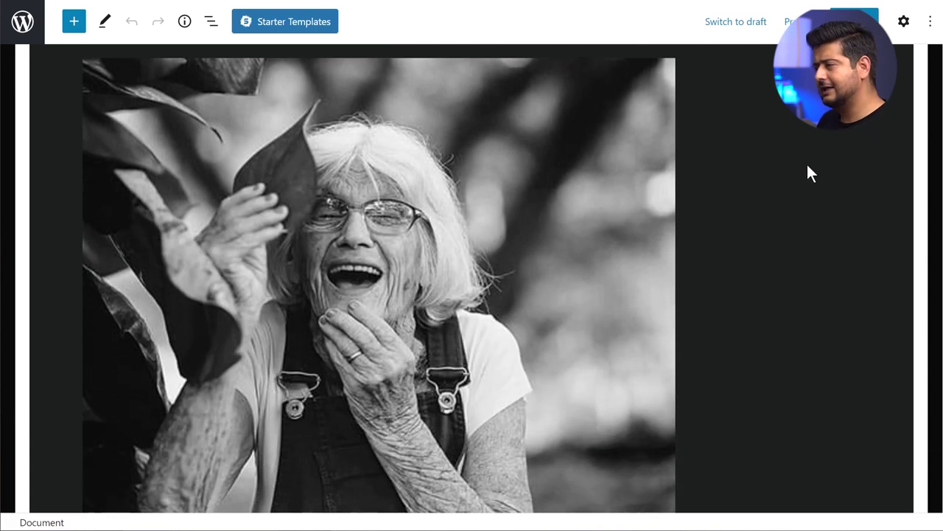
Switch to the Google Search Central documentation and read the guidance on adding structured data for every instance of an image
scroll(808, 167, down, 1)
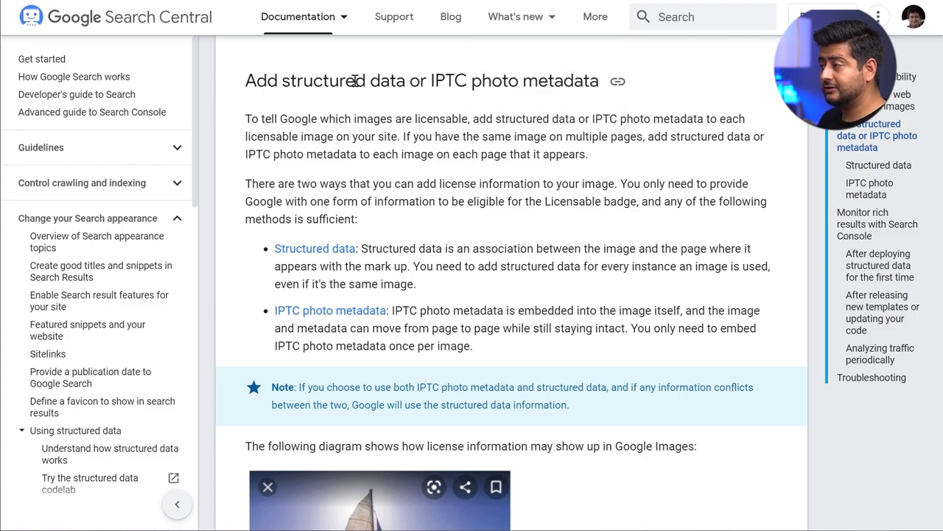
drag(362, 248, 750, 262)
click(419, 266)
drag(286, 284, 449, 291)
click(449, 283)
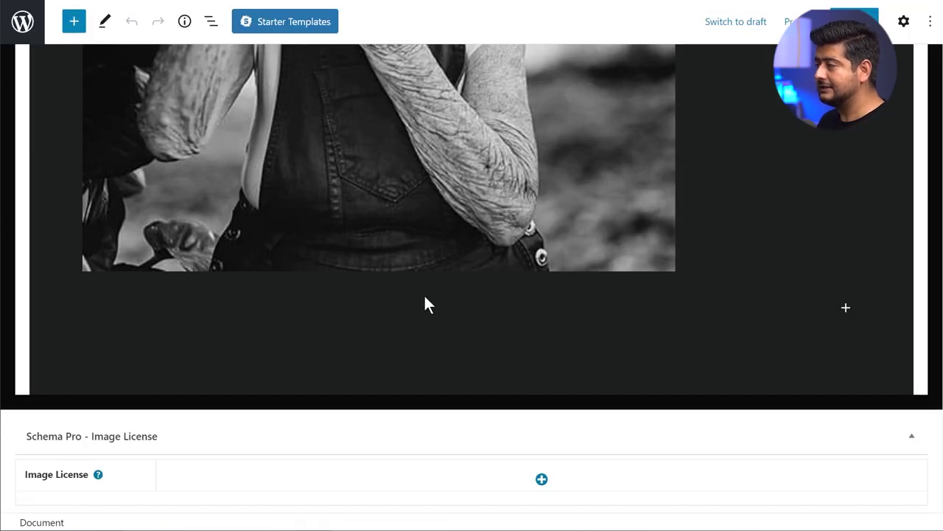
Return to the post in the block editor and expand the Schema Pro Image License fields beneath its content
scroll(435, 298, up, 5)
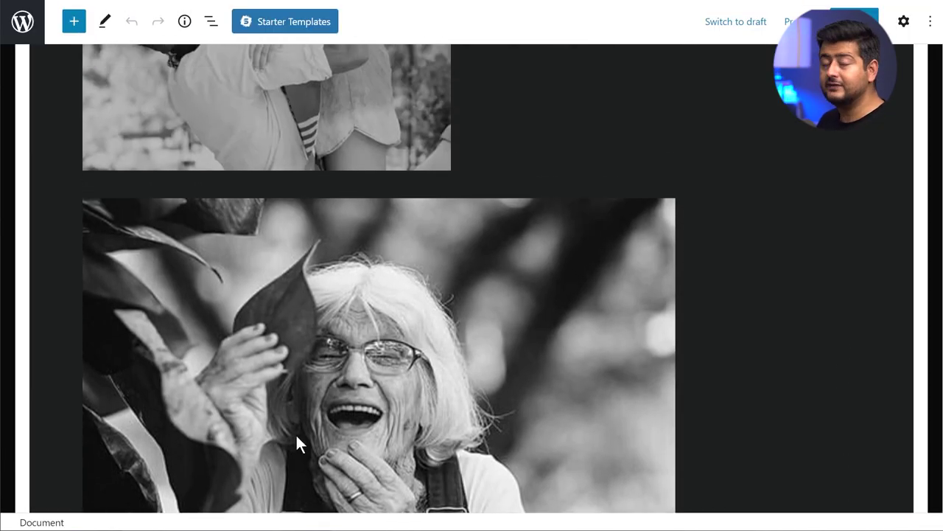
scroll(368, 359, up, 5)
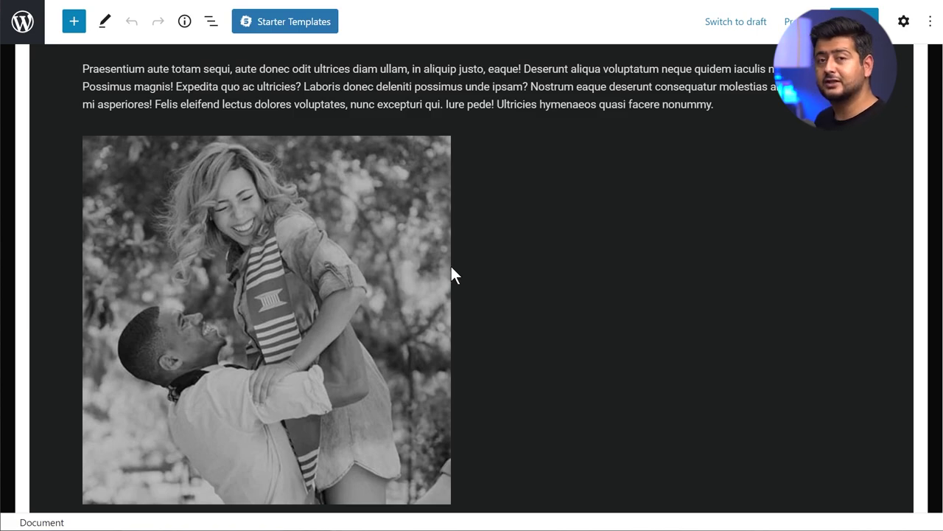
scroll(514, 269, down, 10)
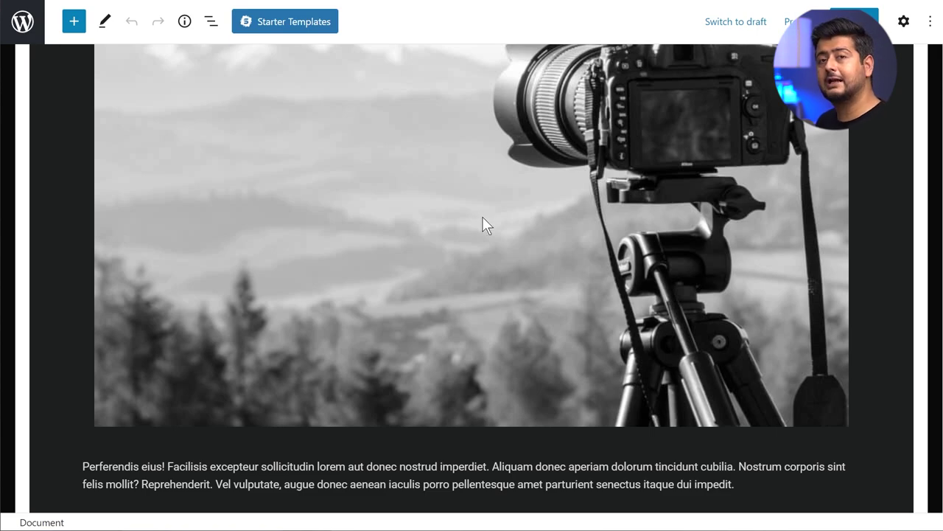
scroll(509, 225, down, 10)
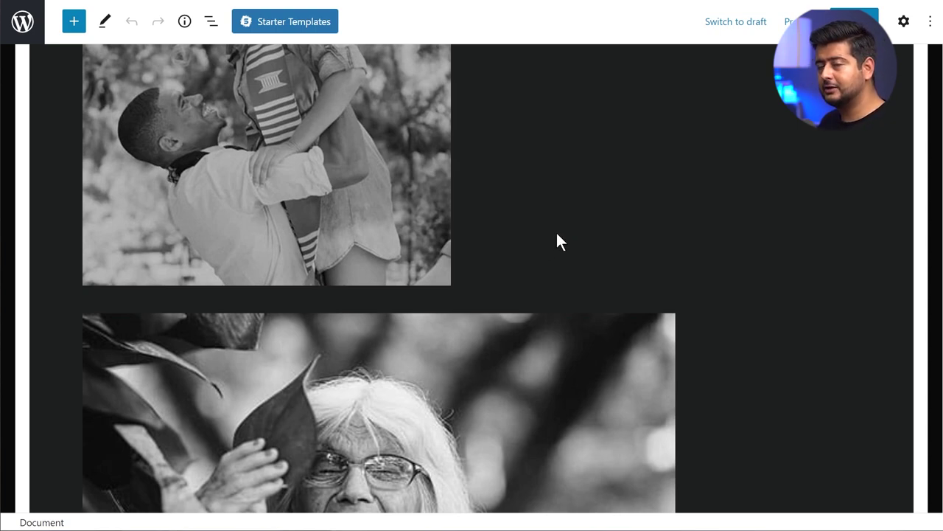
scroll(579, 238, down, 6)
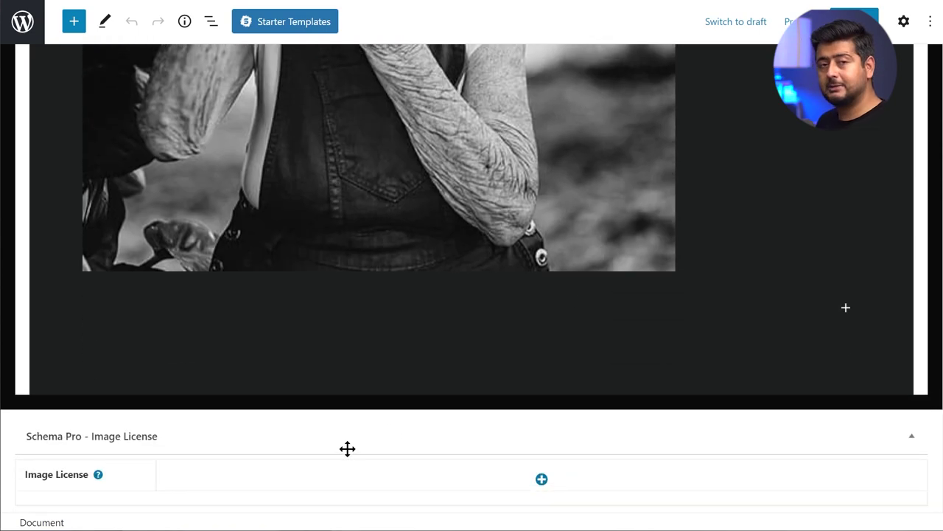
click(542, 480)
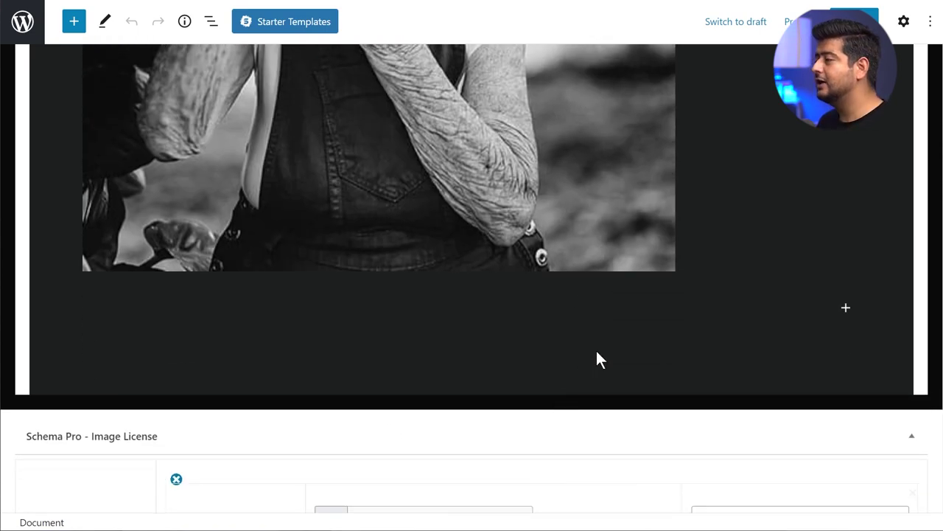
scroll(597, 358, down, 2)
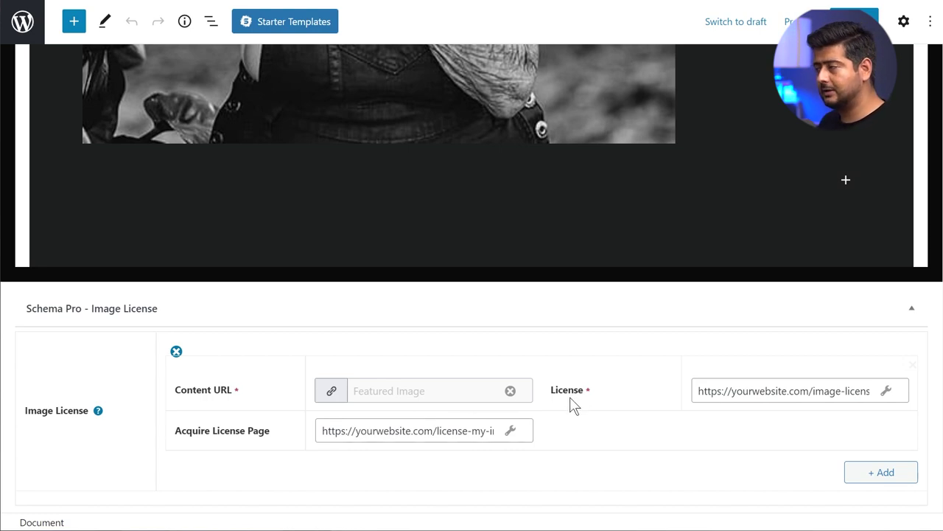
Add two more image entries to the post's Image License schema
click(870, 475)
scroll(731, 436, down, 2)
click(859, 476)
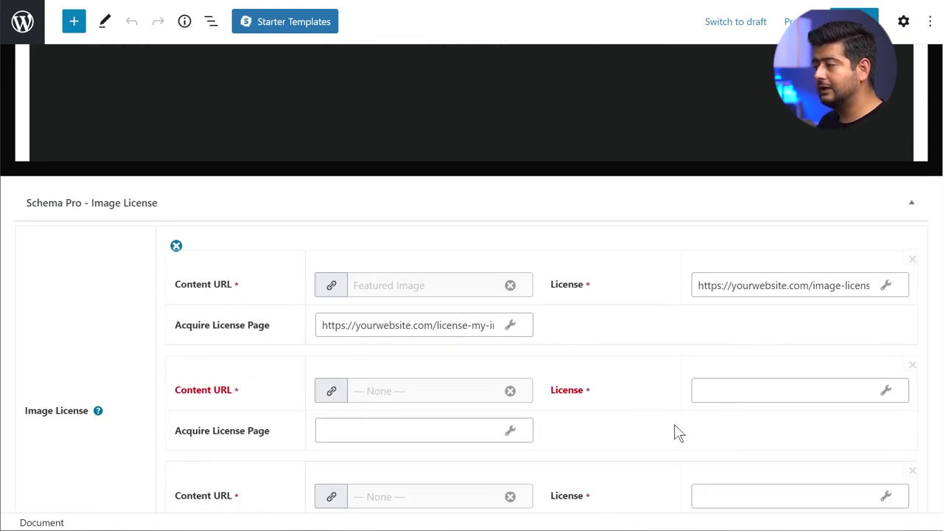
scroll(682, 436, down, 2)
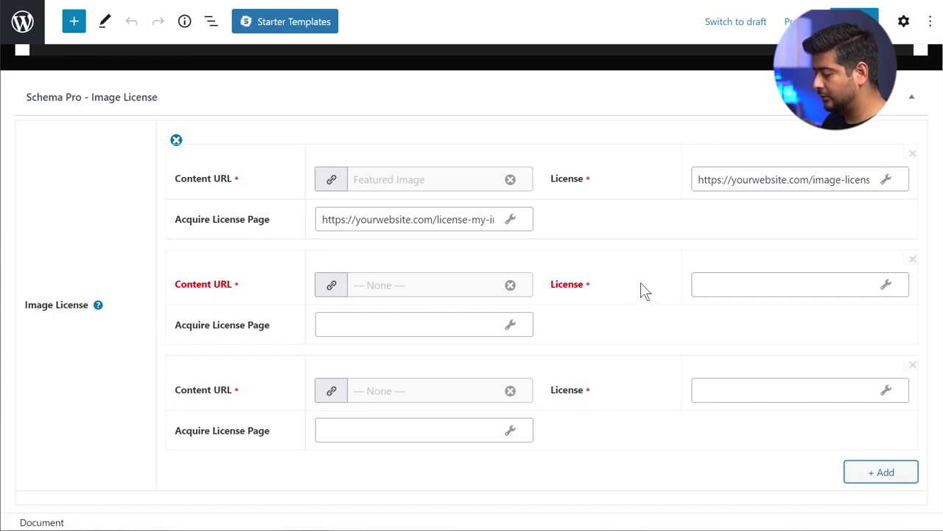
triple_click(744, 178)
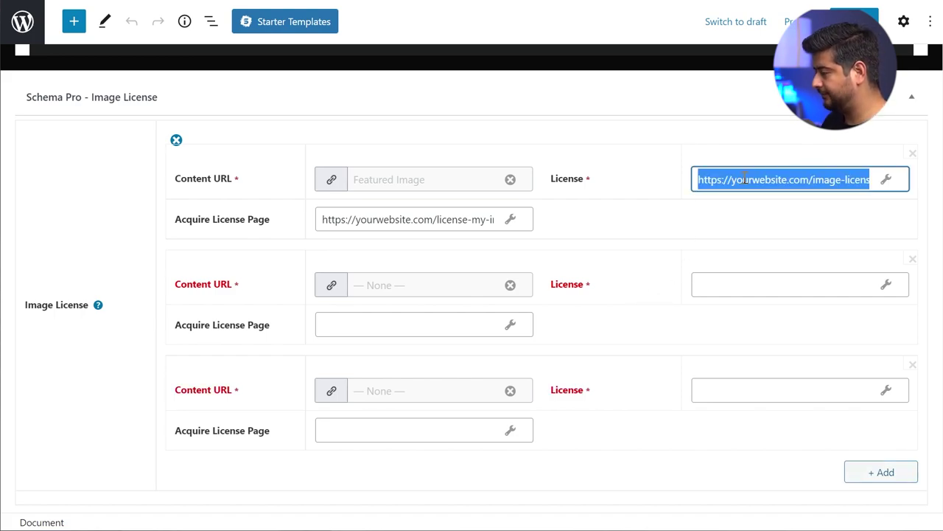
click(755, 278)
key(ctrl+v)
click(741, 389)
key(ctrl+v)
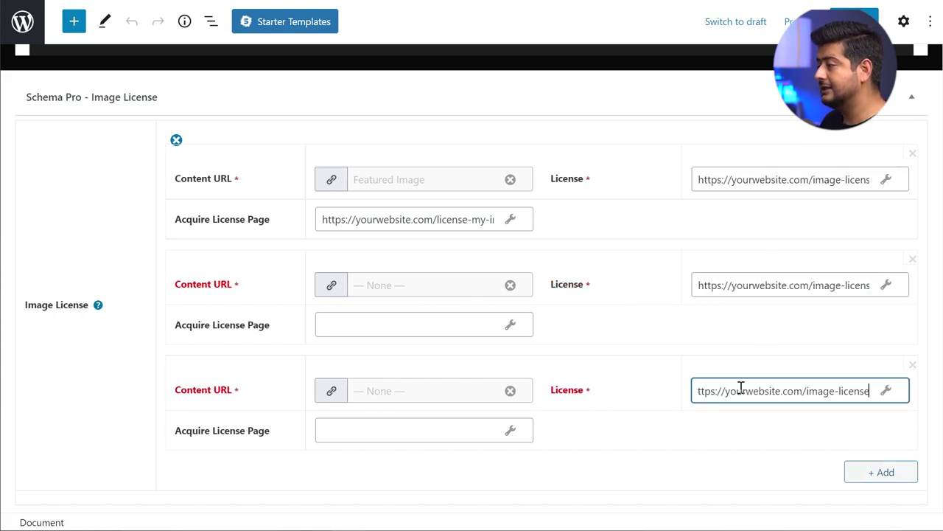
Copy the first entry's Acquire License Page URL into the same field of the second and third entries
triple_click(415, 216)
key(ctrl+c)
click(407, 319)
key(ctrl+v)
click(377, 434)
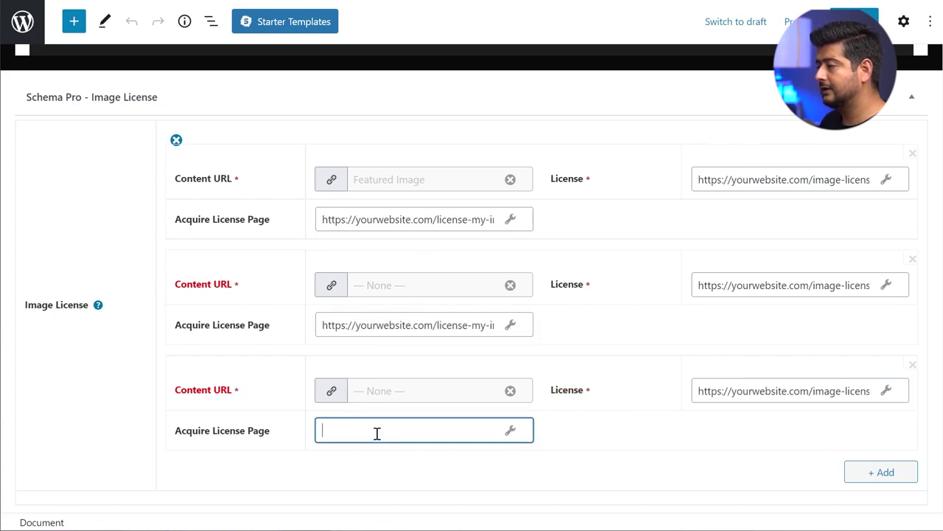
key(ctrl+v)
click(589, 435)
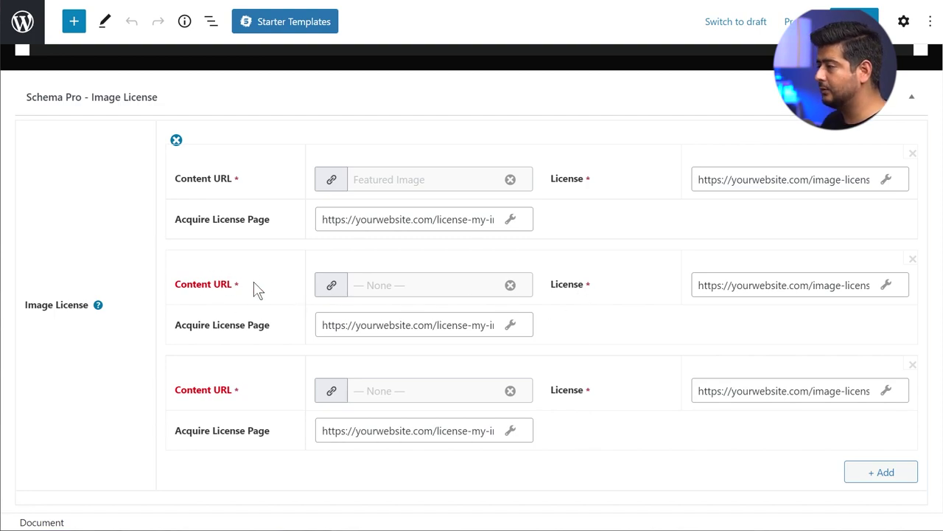
Set the second entry's Content URL to the custom image happy-free-image.jpg from the media library
click(510, 285)
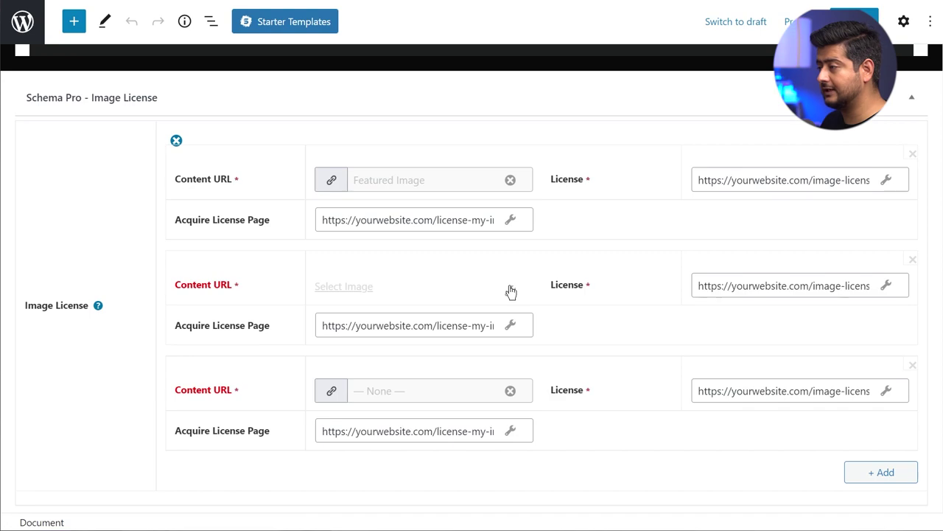
click(333, 287)
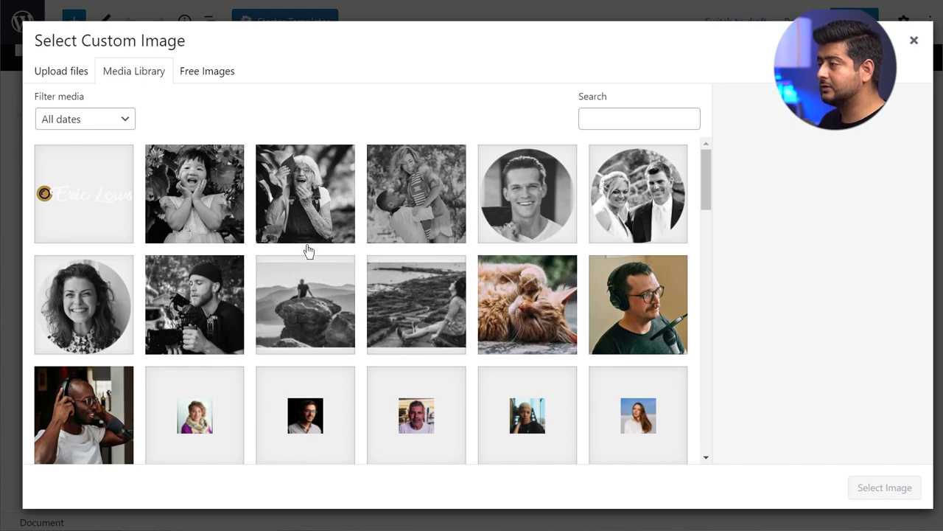
click(416, 197)
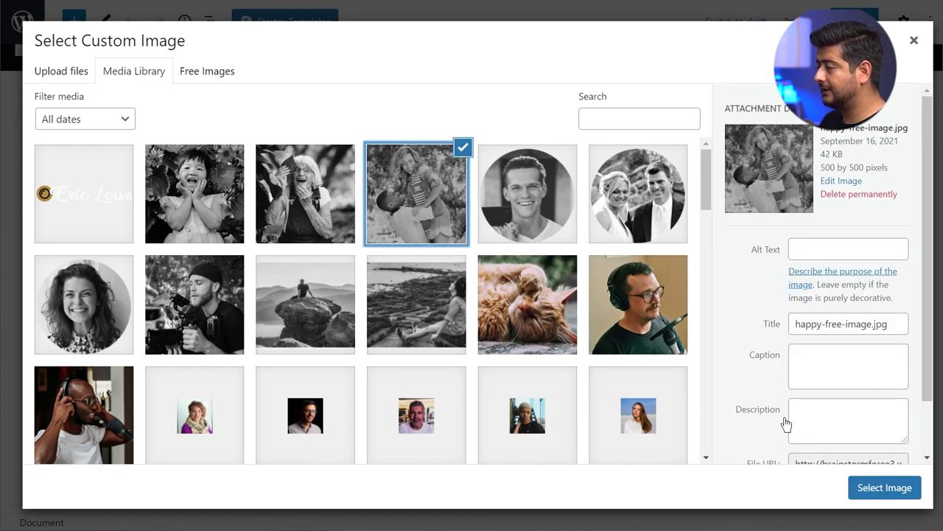
click(859, 487)
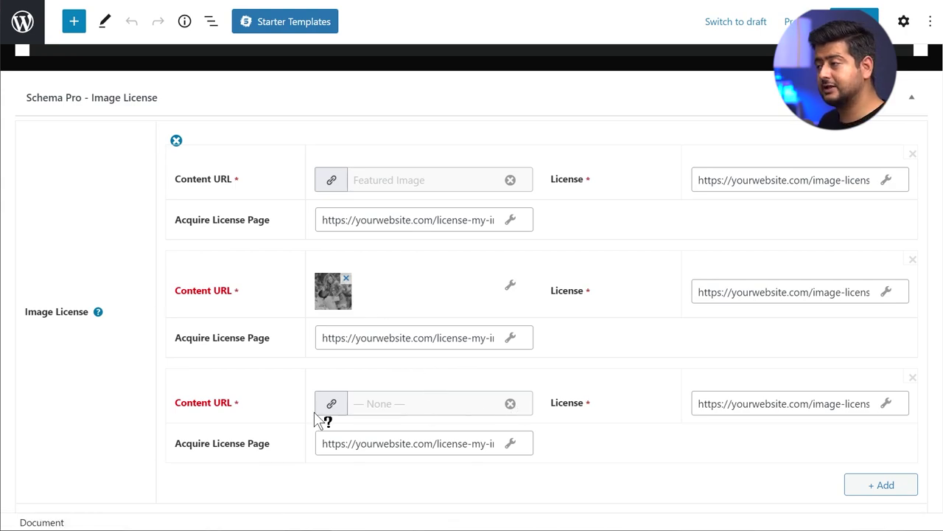
Set the third entry's Content URL to the media library photo of the laughing woman with glasses
click(510, 405)
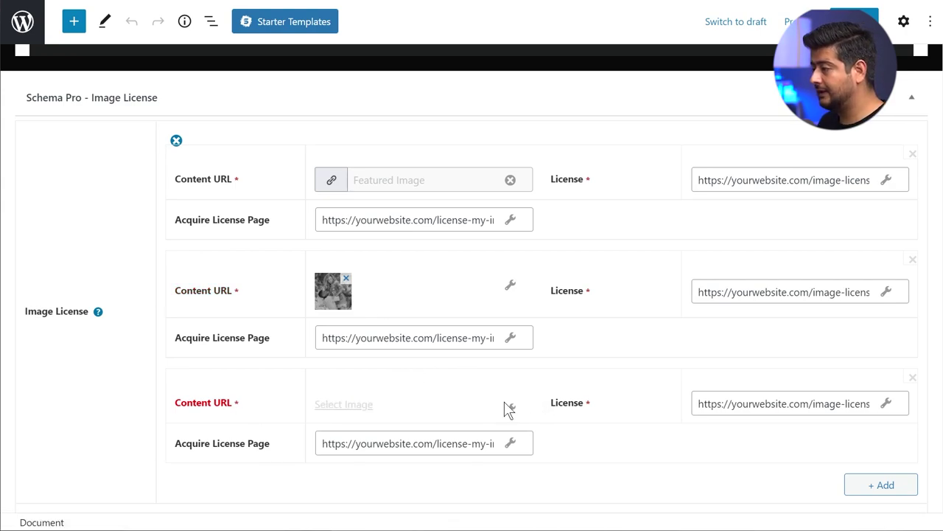
click(345, 404)
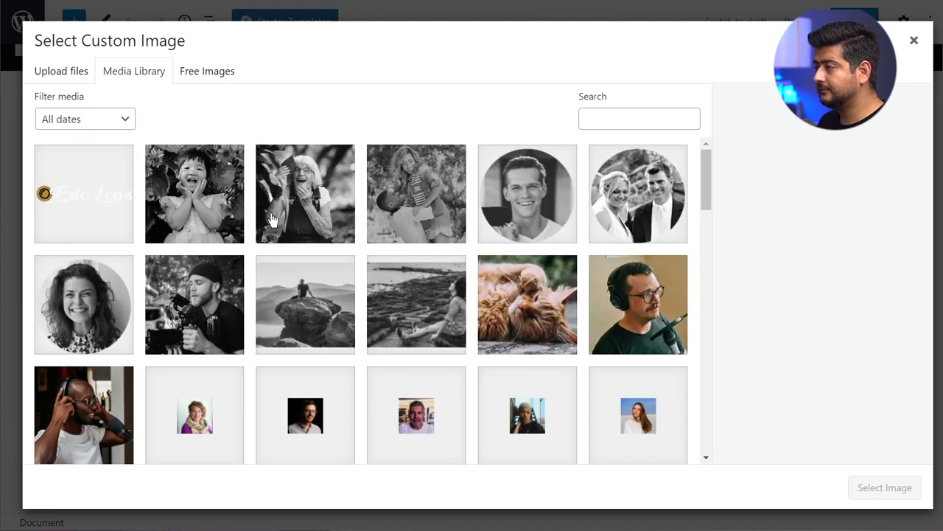
click(291, 186)
click(868, 489)
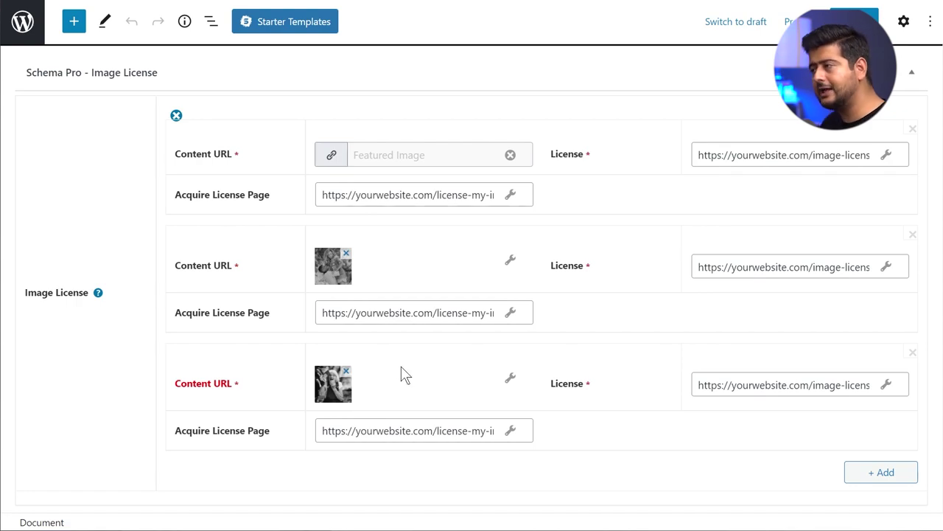
Check the three license entries against the images in the post and save the post
scroll(406, 379, up, 3)
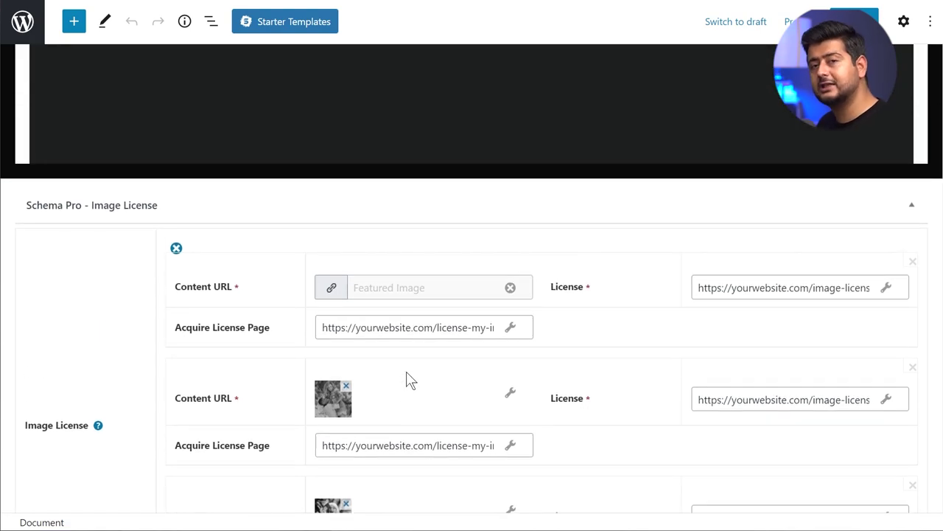
scroll(407, 499, down, 3)
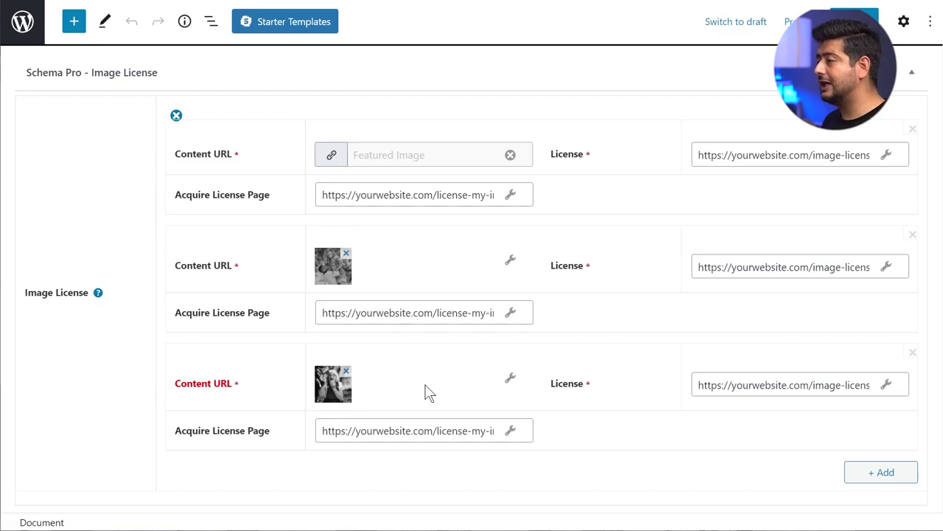
scroll(472, 339, up, 15)
scroll(501, 317, down, 8)
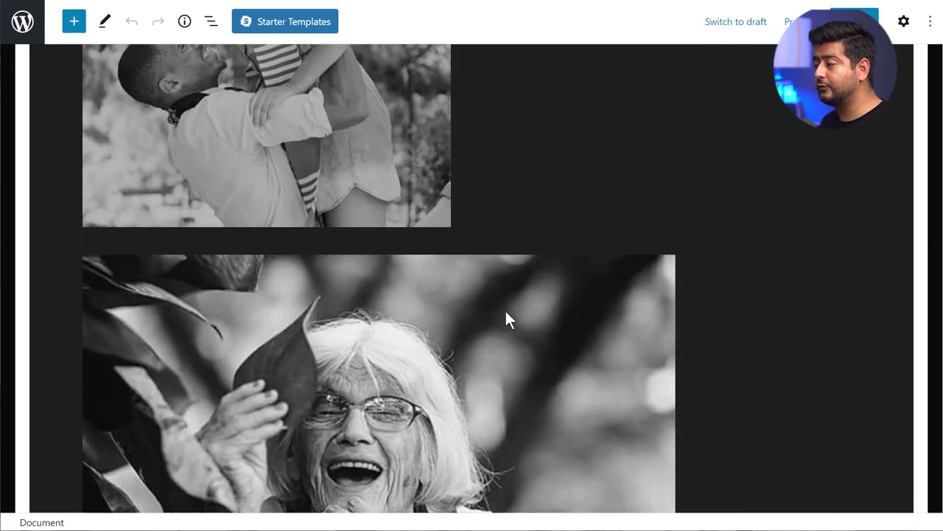
scroll(505, 313, down, 10)
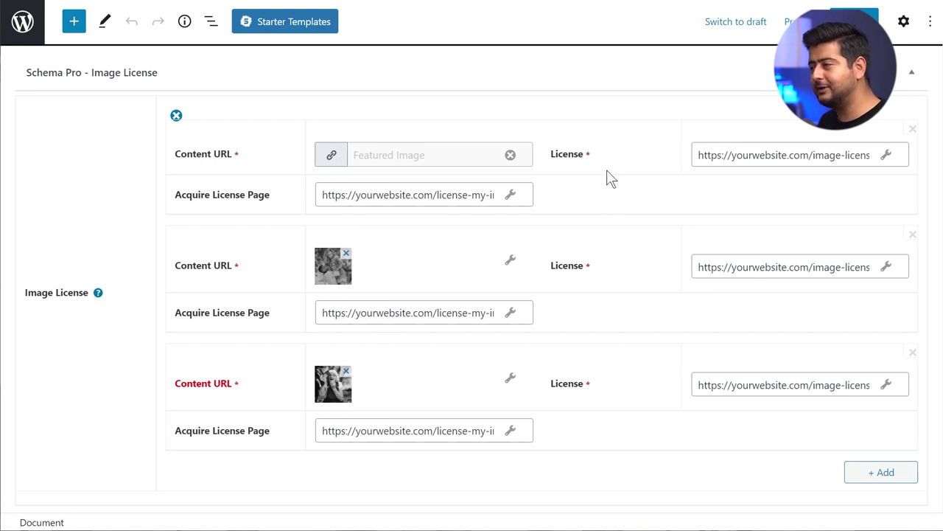
key(ctrl+s)
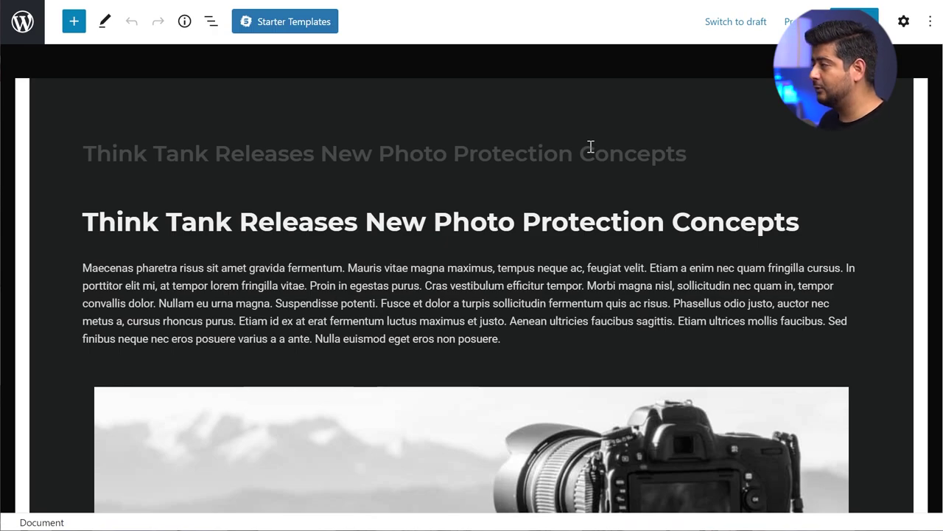
Reopen the post's Image License fields to check the saved entries
scroll(594, 148, down, 15)
scroll(596, 147, down, 2)
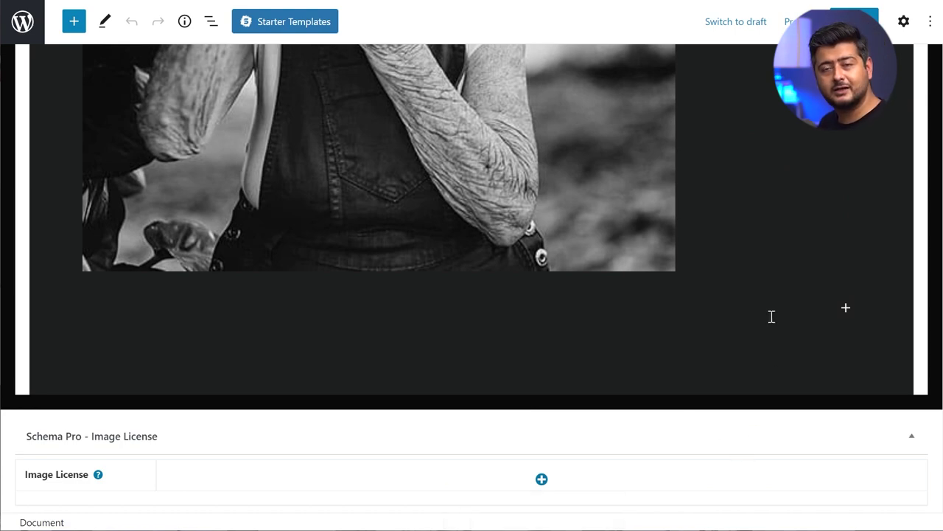
click(542, 481)
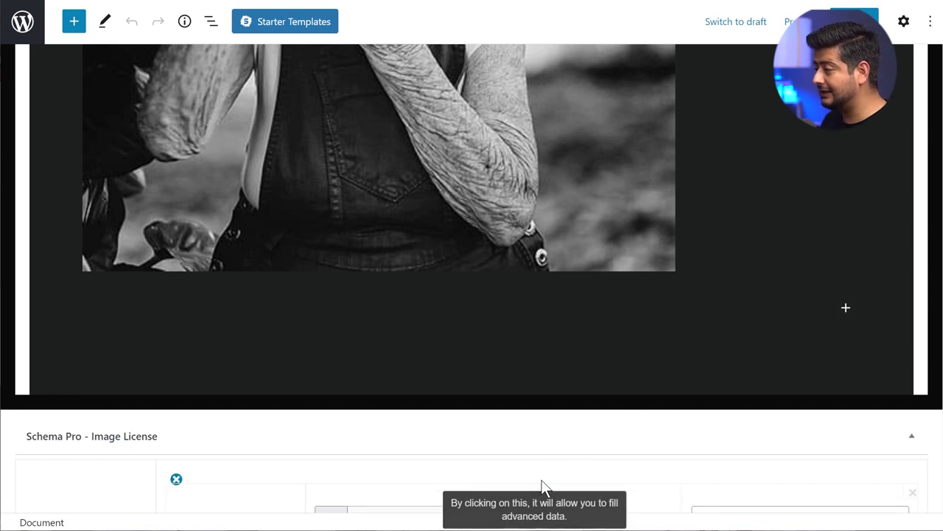
scroll(653, 377, down, 5)
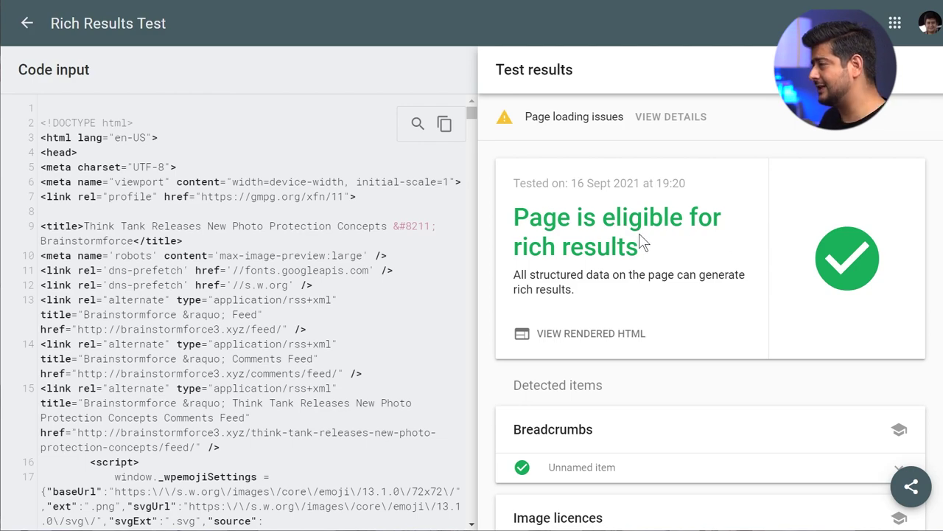
Switch to the Rich Results Test and inspect the image licence details of blog12-free-img.jpg, happy-free-image.jpg and pic03-free-img.jpg
scroll(669, 205, down, 4)
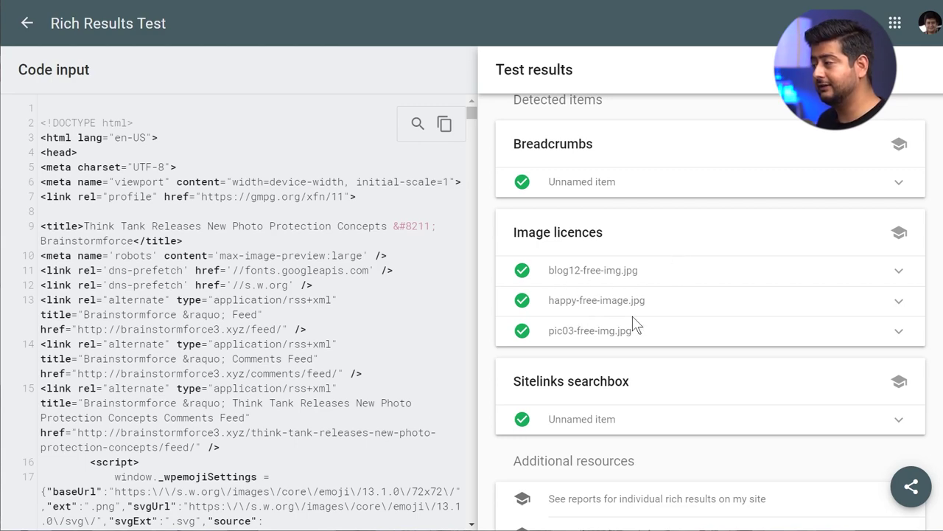
click(646, 278)
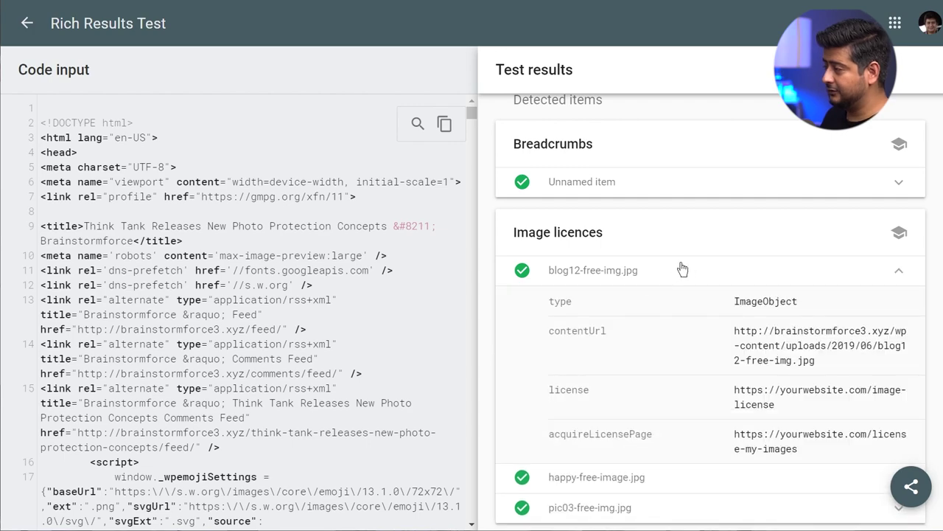
scroll(680, 268, down, 2)
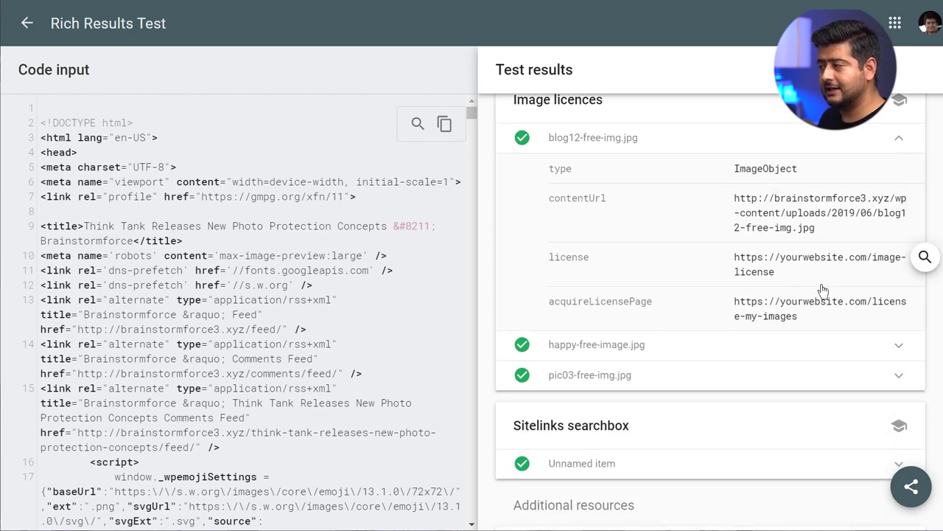
click(677, 347)
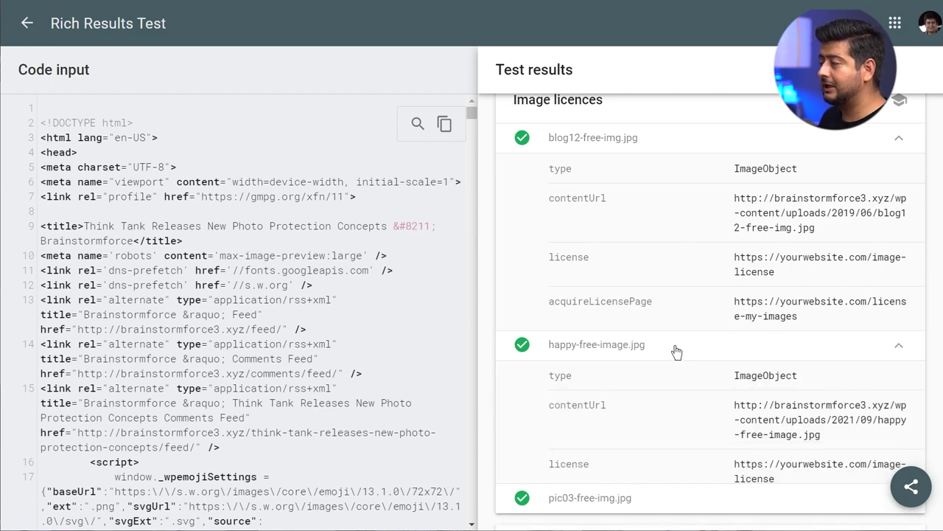
scroll(689, 332, down, 4)
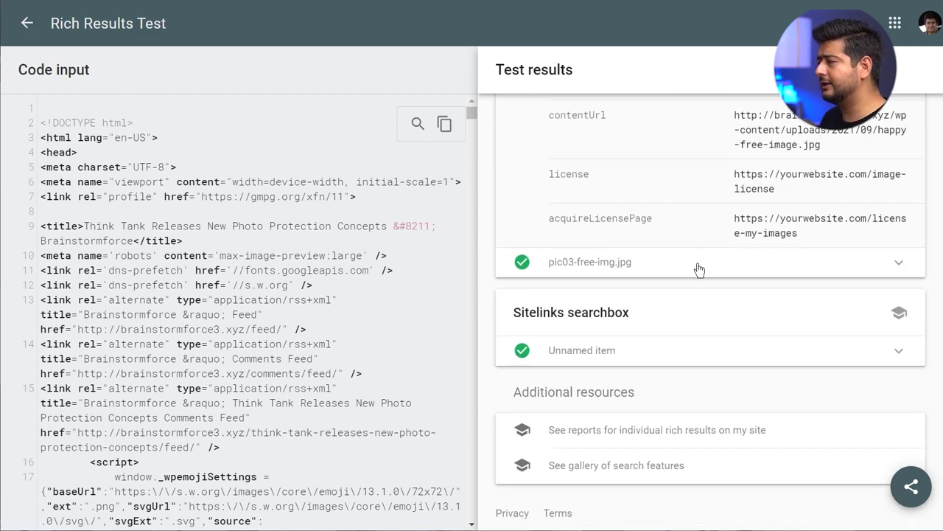
click(699, 268)
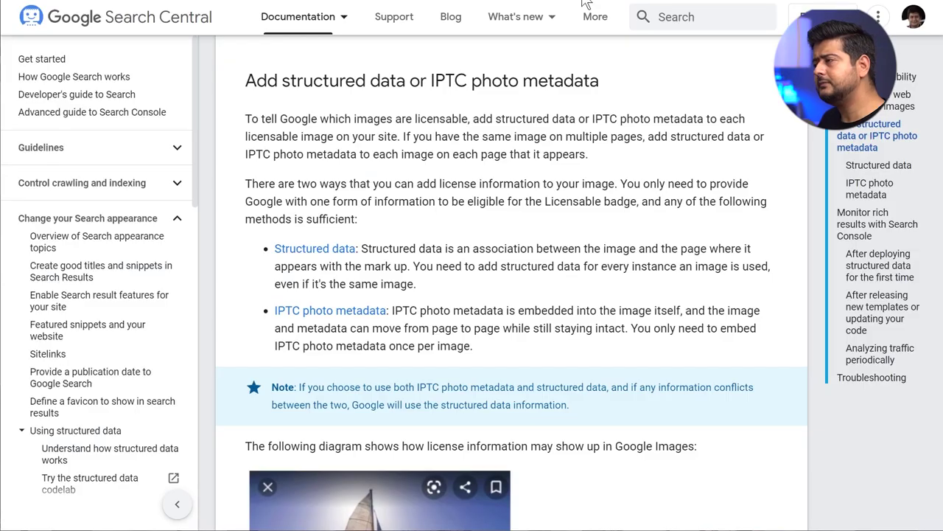
Switch to the Google Search Central documentation and view the sailboats example of the Licensable badge in Google Images
scroll(566, 177, up, 10)
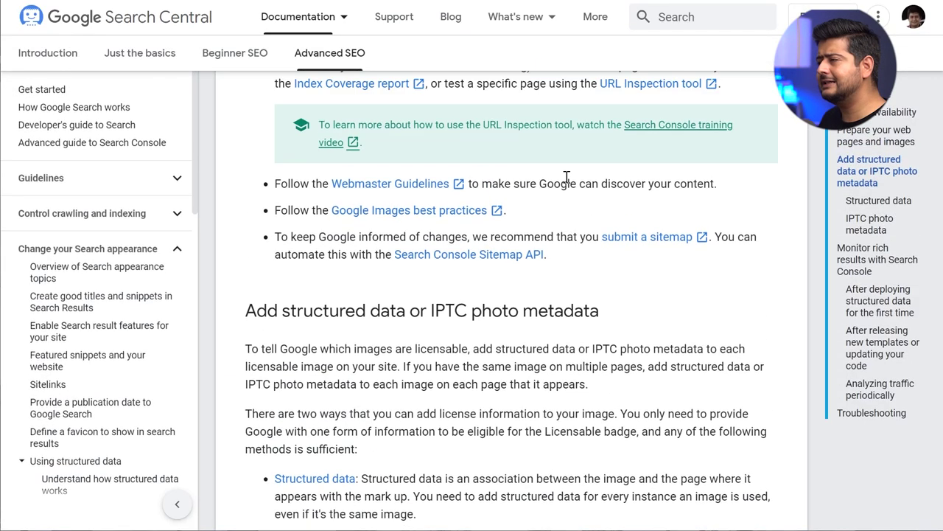
scroll(568, 183, up, 5)
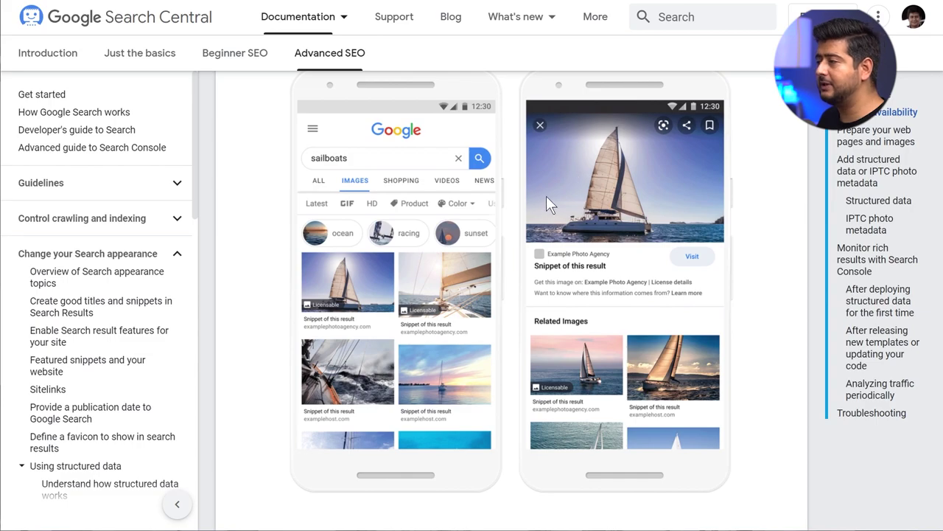